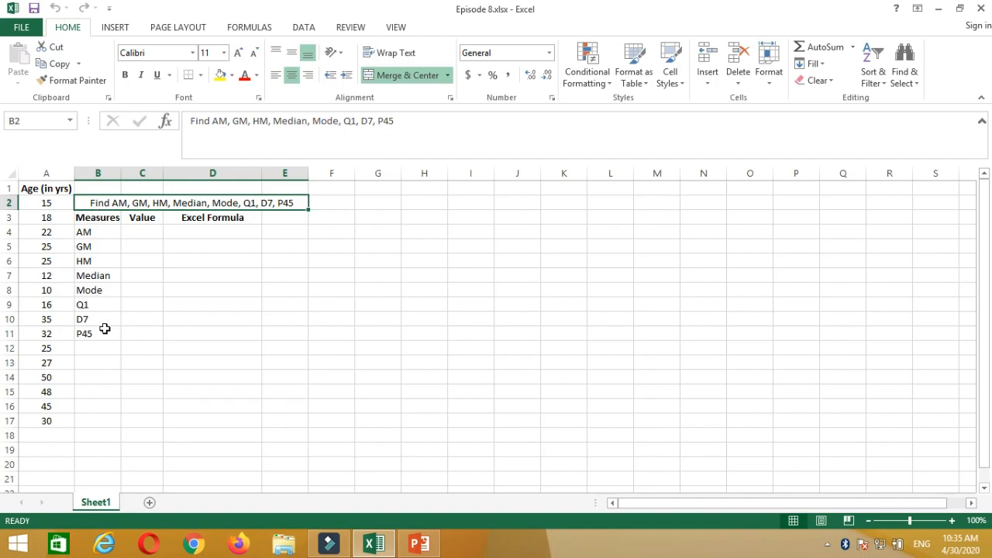
pyautogui.moveTo(94, 219); pyautogui.dragTo(97, 338)
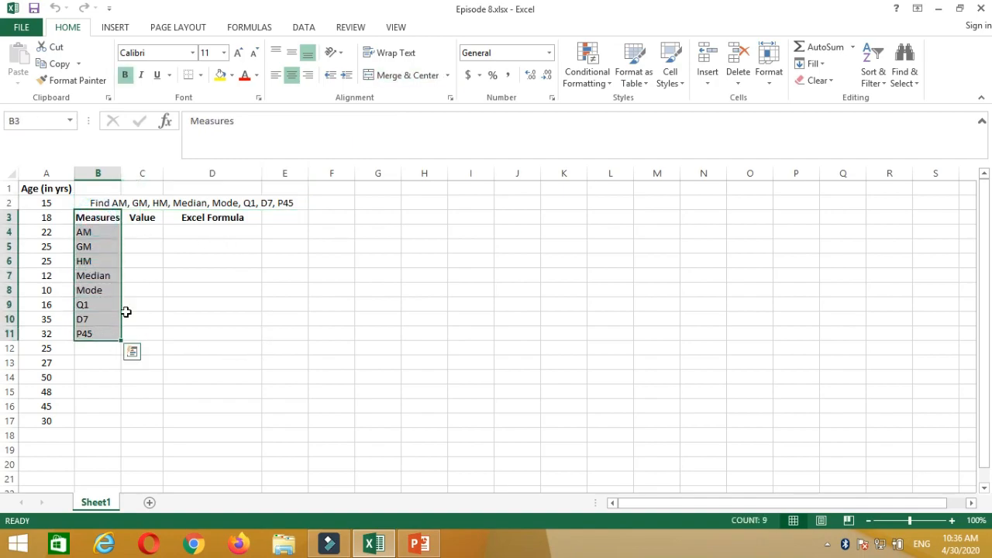
pyautogui.click(147, 220)
pyautogui.moveTo(144, 246); pyautogui.dragTo(144, 336)
pyautogui.moveTo(215, 218); pyautogui.dragTo(219, 331)
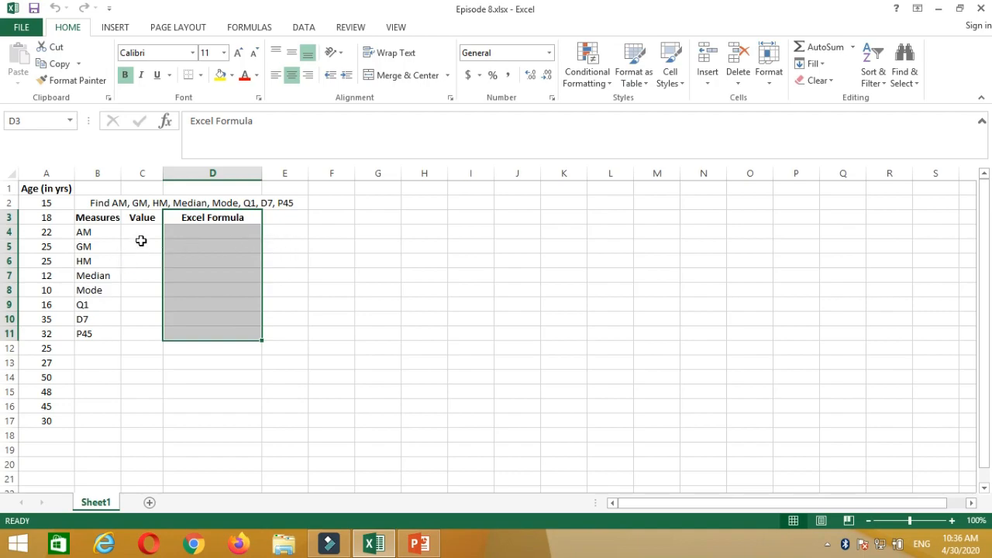
# - Calculate the arithmetic mean of the ages in C4 with =AVERAGE(A2:A17)
pyautogui.click(87, 232)
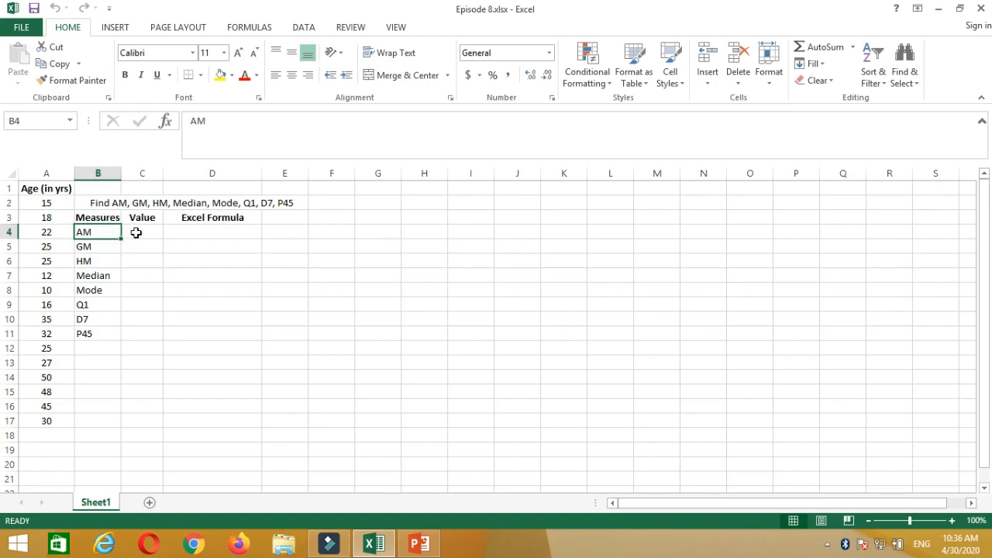
pyautogui.click(136, 233)
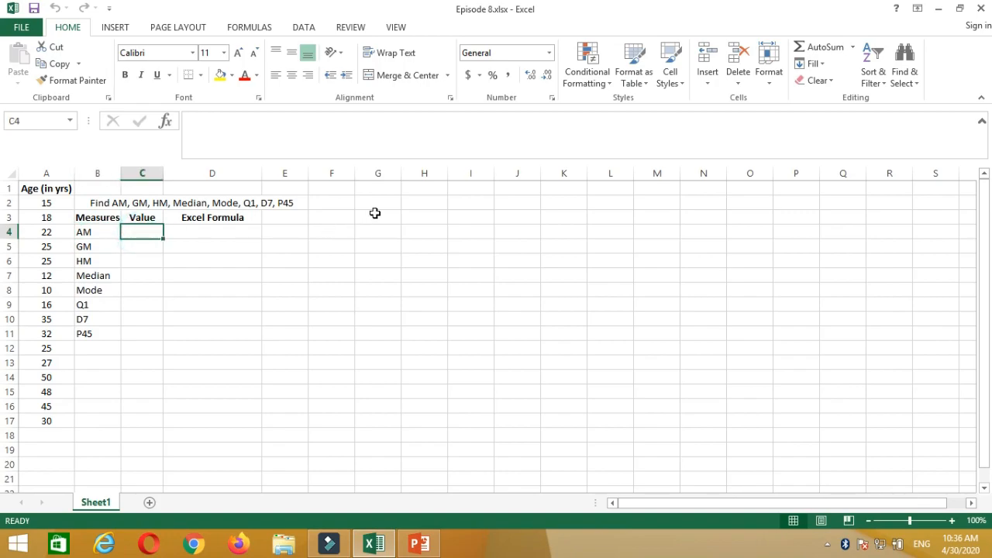
pyautogui.write('=')
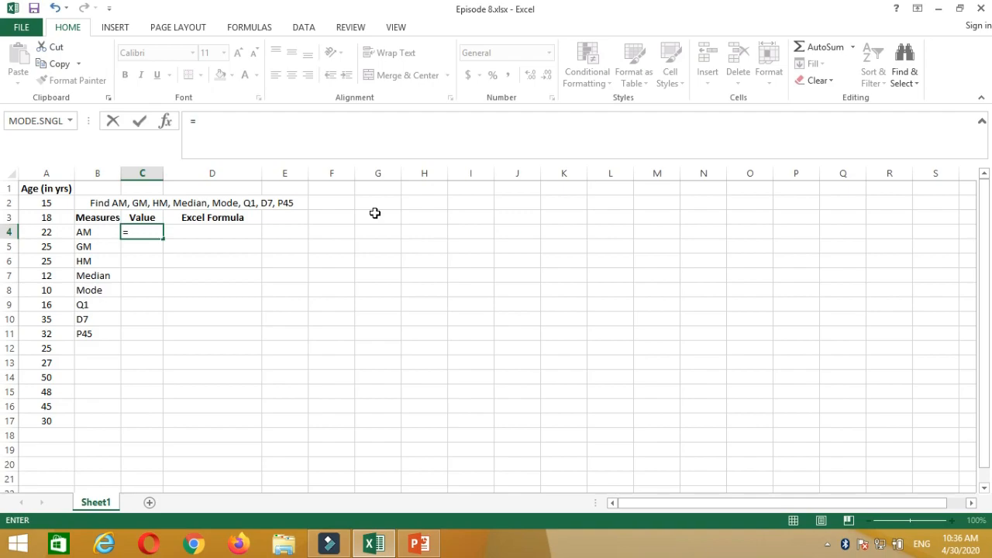
pyautogui.write('avera')
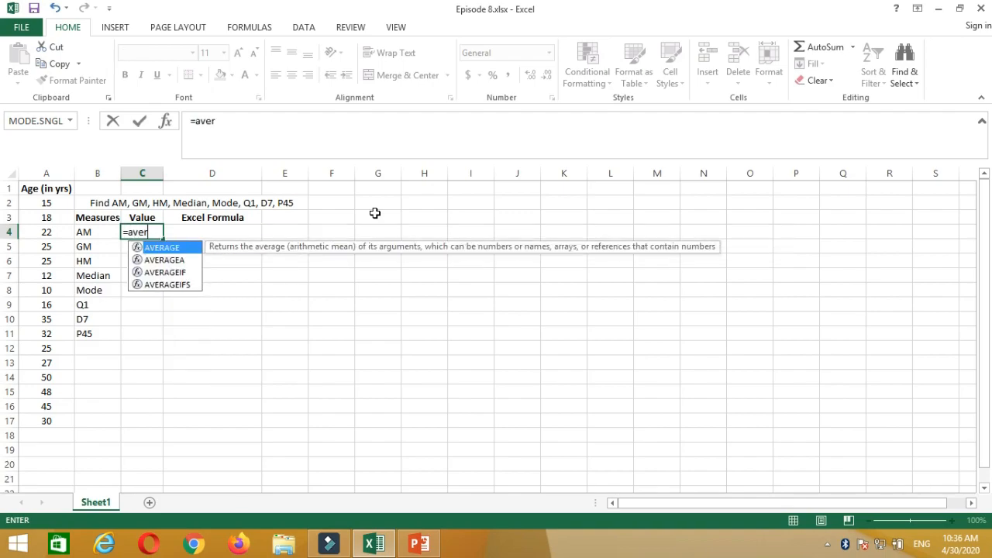
pyautogui.press('BackSpace')
pyautogui.press('BackSpace')
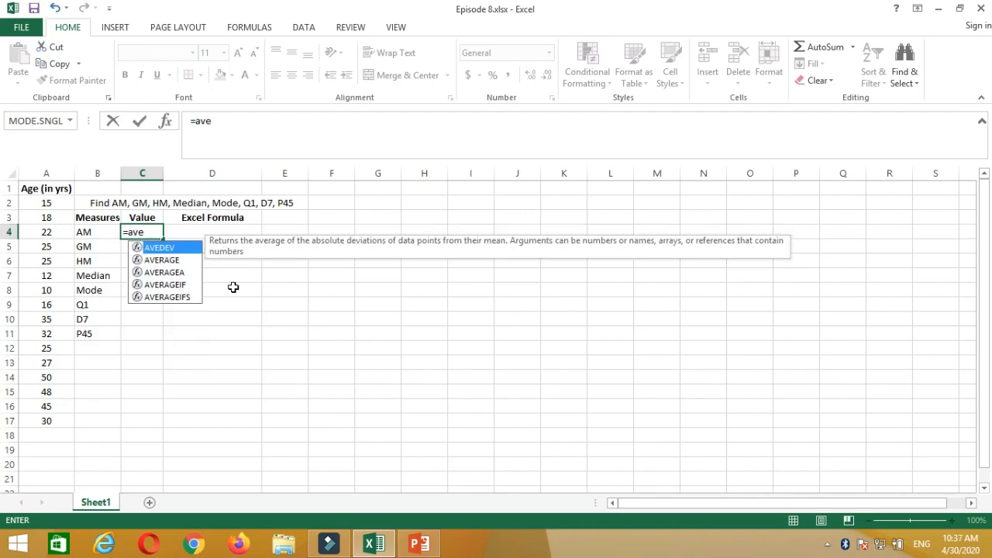
pyautogui.press('Down')
pyautogui.press('Tab')
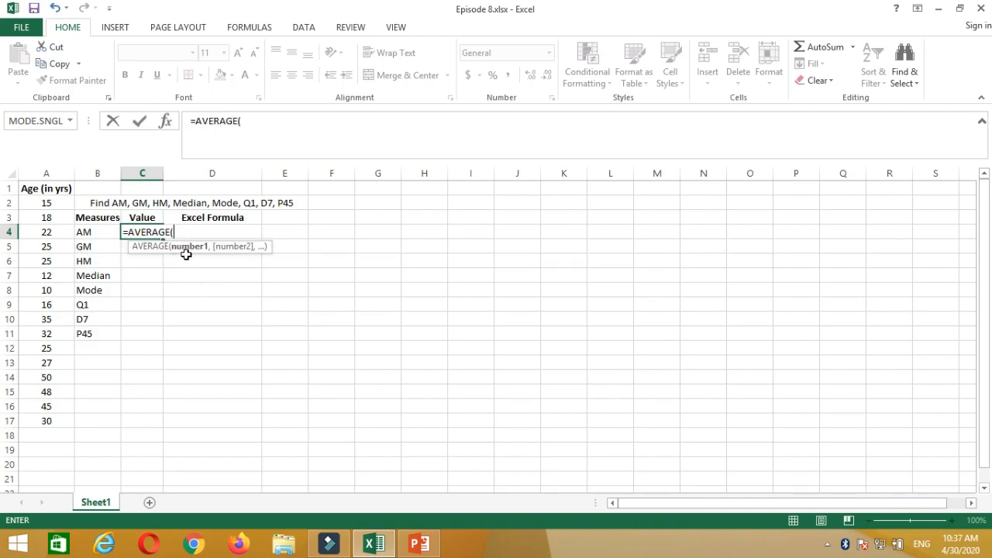
pyautogui.click(47, 204)
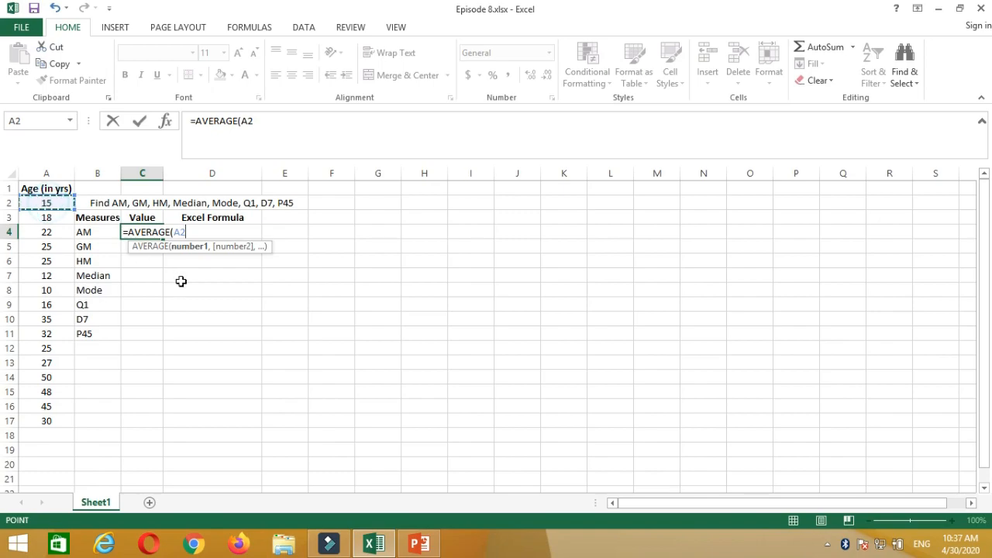
pyautogui.hotkey('ctrl', 'shift', 'Down')
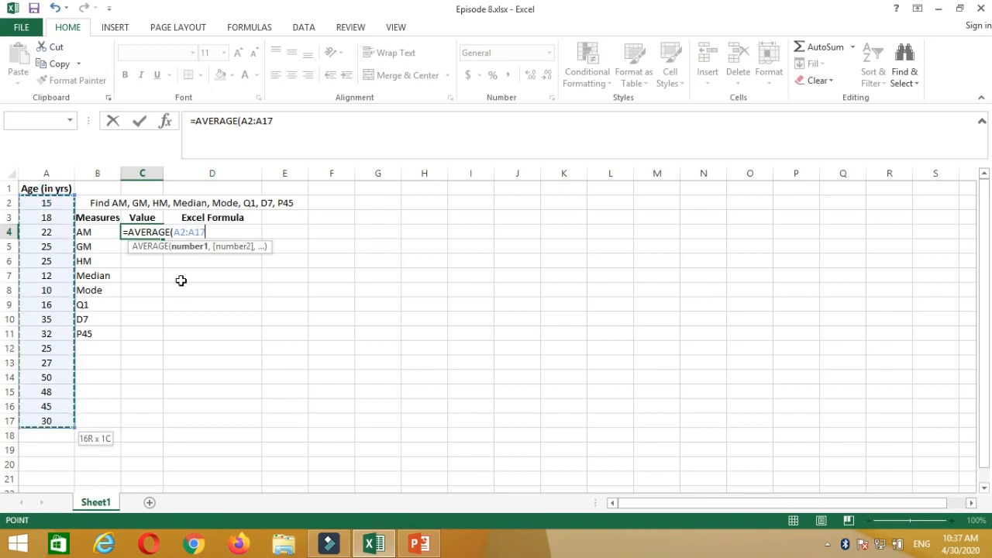
pyautogui.write(')')
pyautogui.press('Return')
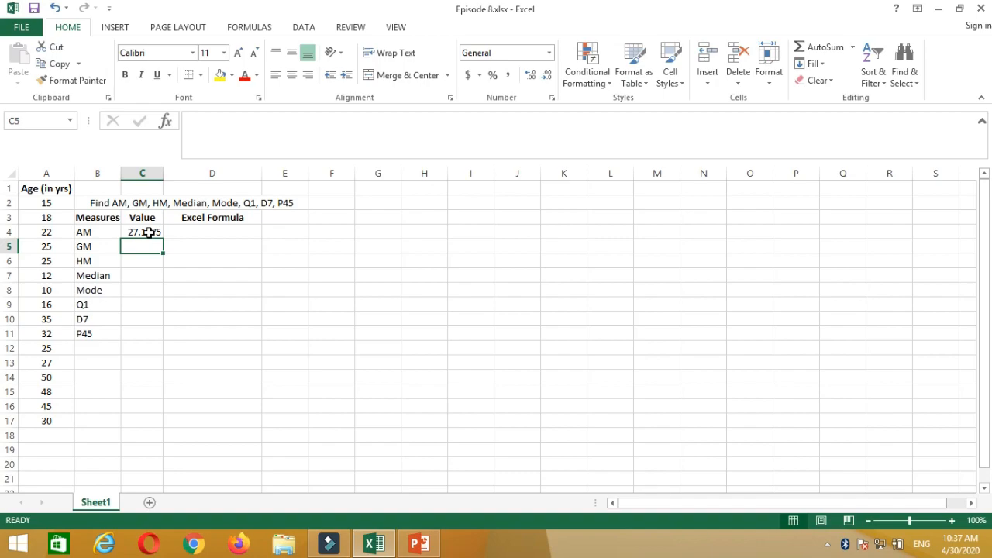
# - Format the arithmetic mean in C4 as a number with four decimal places
pyautogui.click(150, 233)
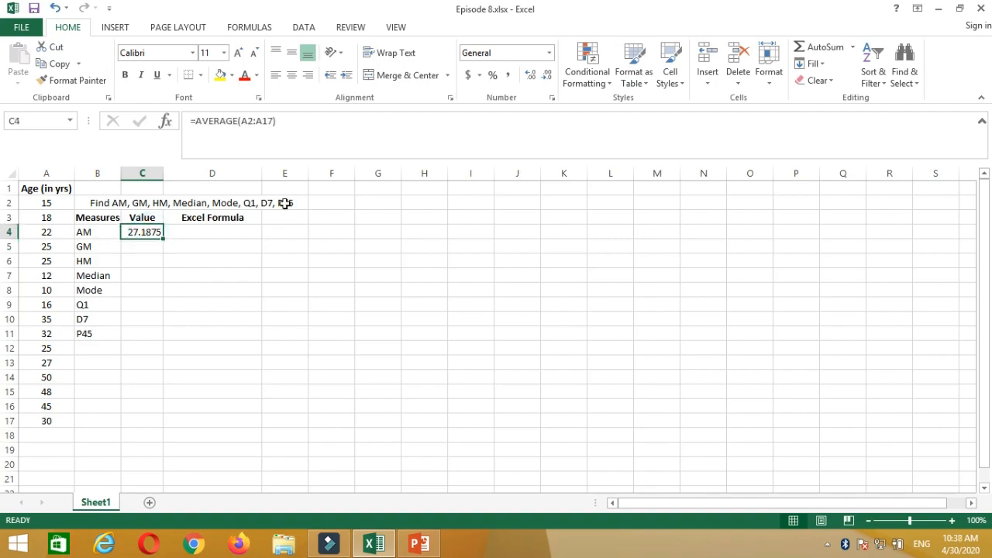
pyautogui.click(547, 78)
pyautogui.click(547, 77)
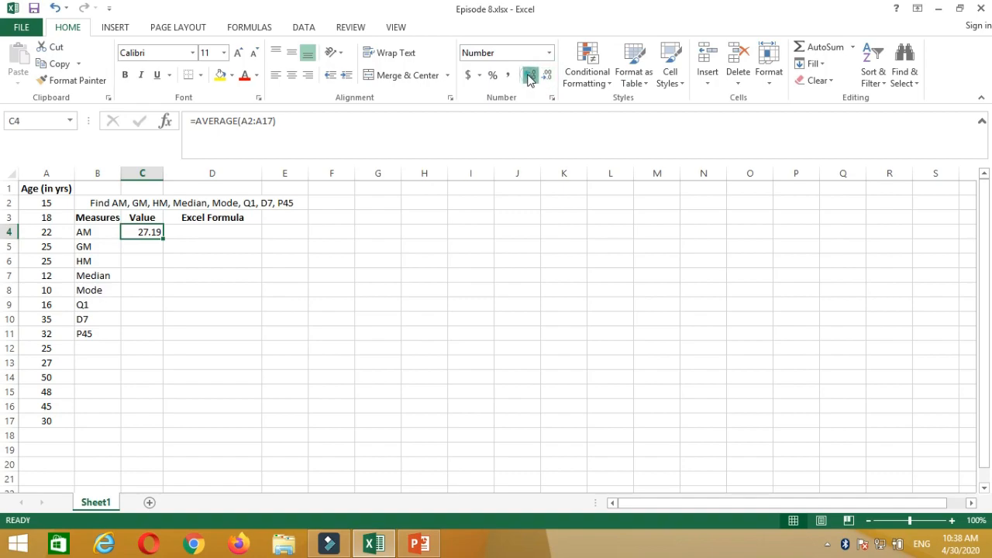
pyautogui.click(529, 78)
pyautogui.click(529, 78)
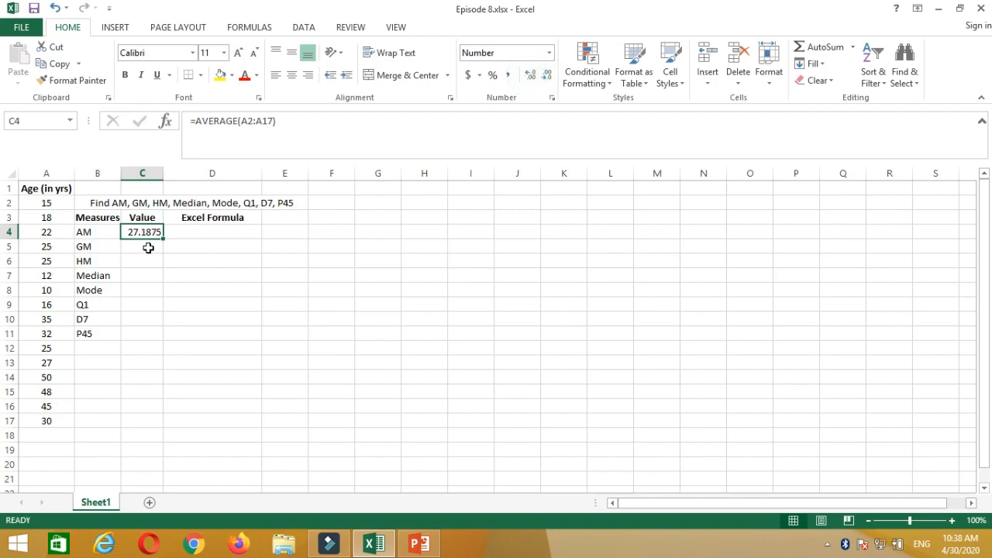
# - Calculate the geometric mean of the ages in C5 using the GEOMEAN function on A2:A17
pyautogui.click(94, 247)
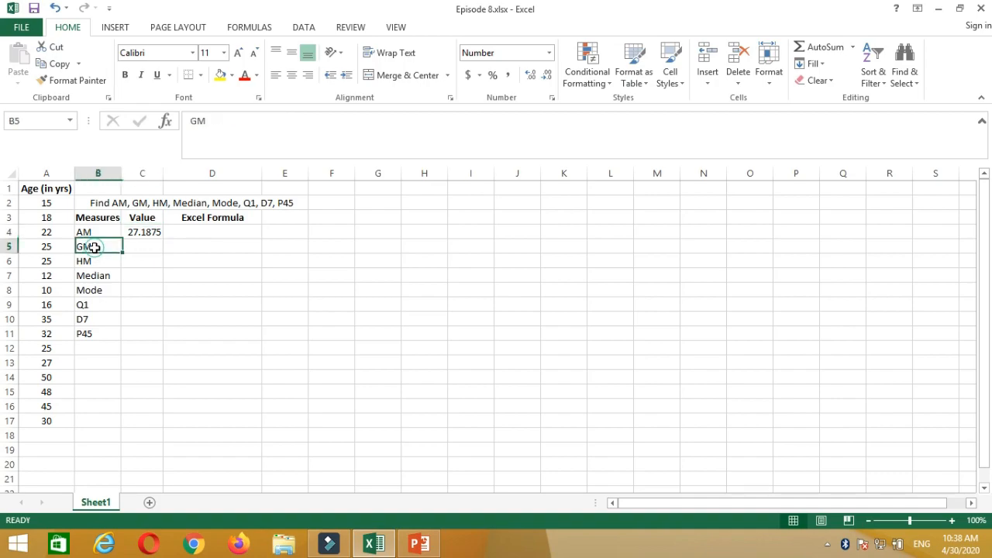
pyautogui.click(143, 250)
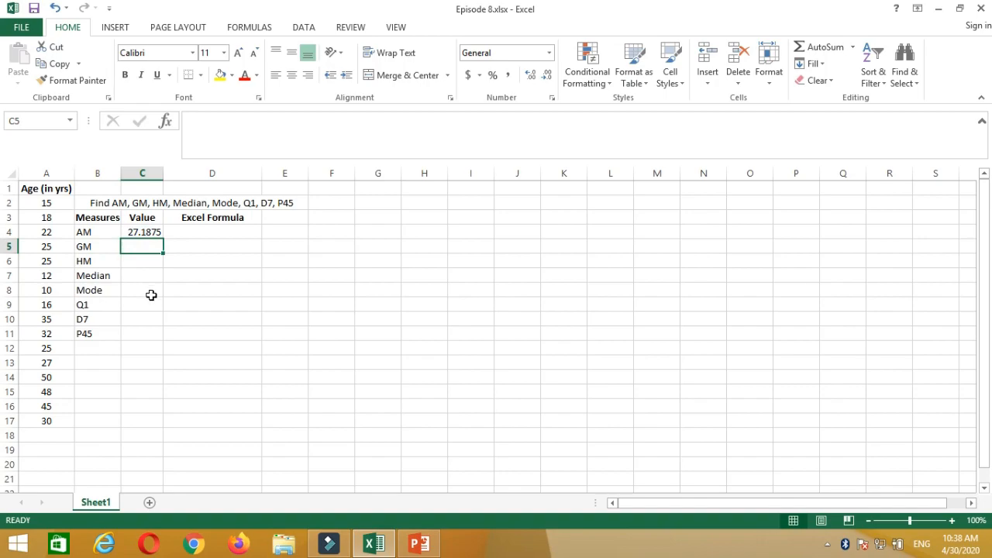
pyautogui.write('=ge')
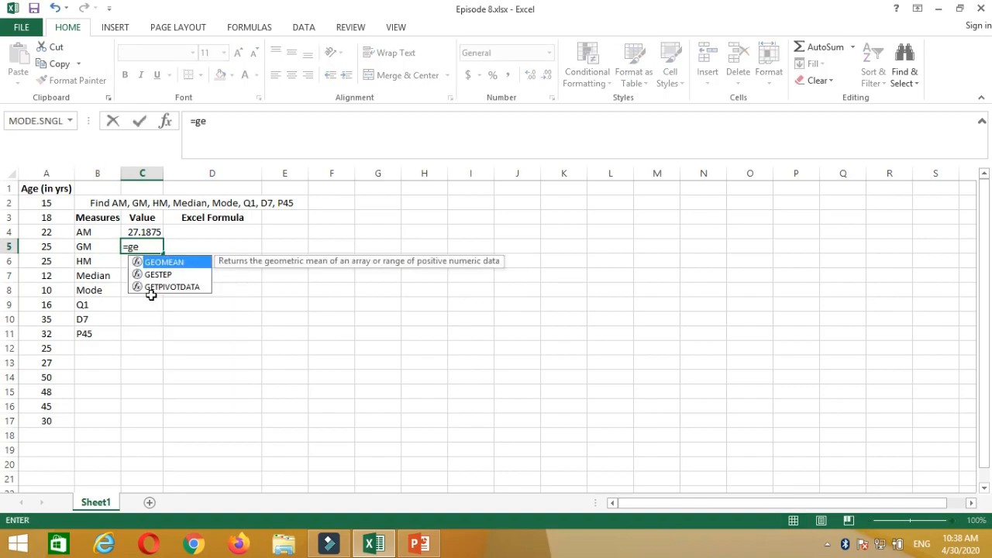
pyautogui.press('Tab')
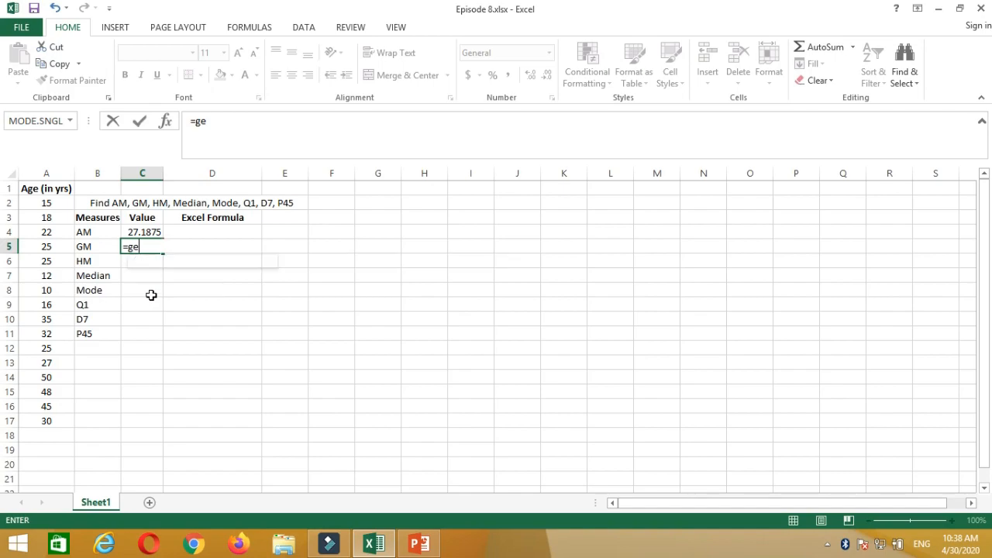
pyautogui.click(46, 207)
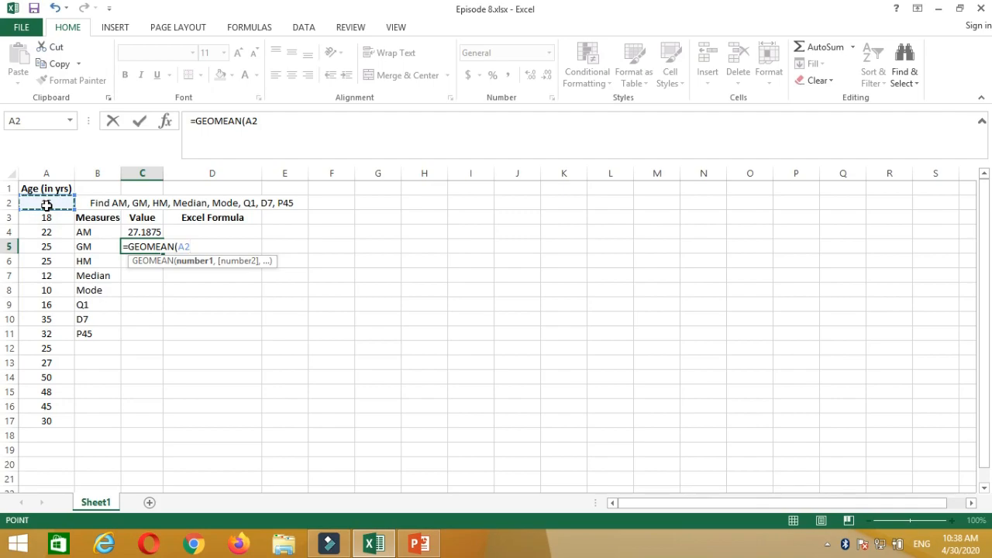
pyautogui.hotkey('ctrl', 'shift', 'Down')
pyautogui.write(')')
pyautogui.press('Return')
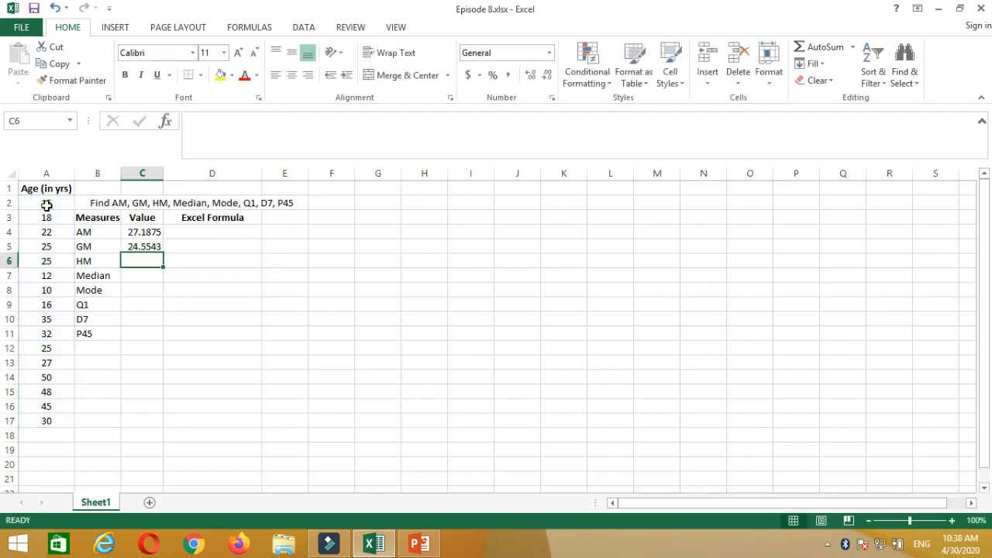
# - Calculate the harmonic mean of the ages in C6 with =HARMEAN(A2:A17)
pyautogui.doubleClick(145, 266)
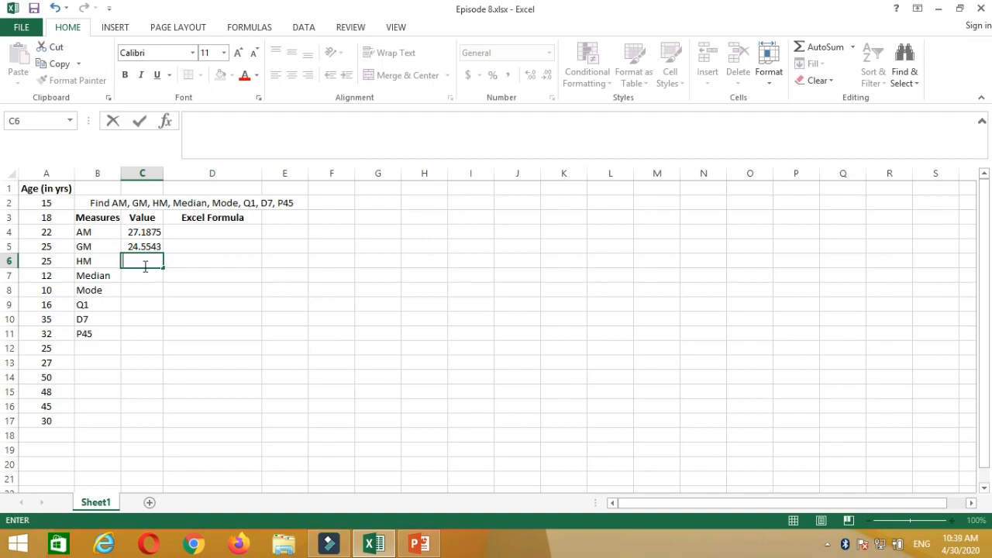
pyautogui.write('=h')
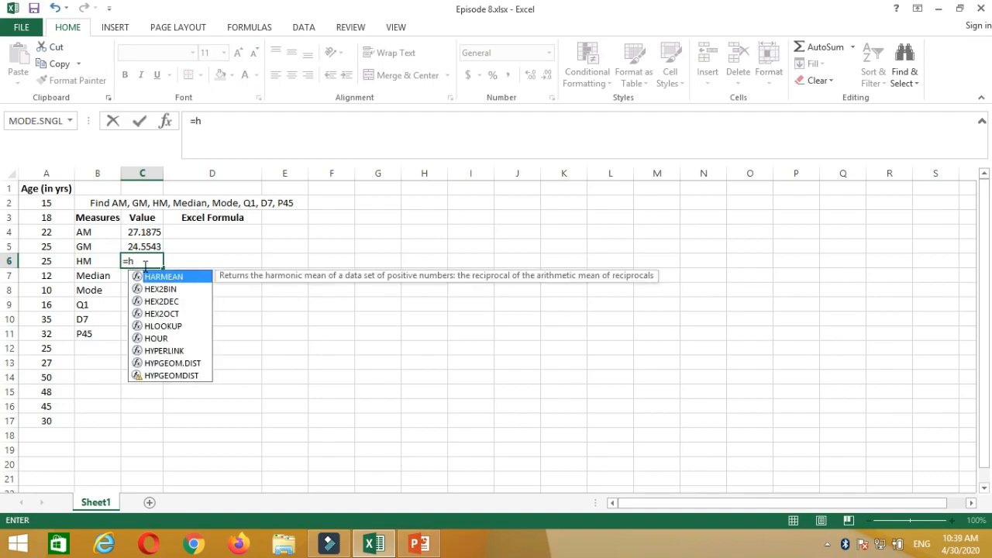
pyautogui.press('Tab')
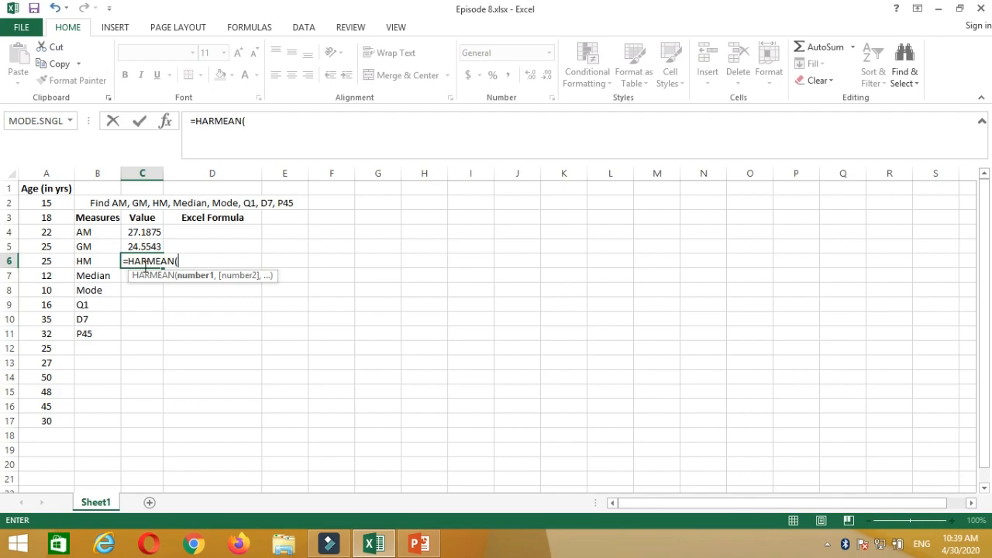
pyautogui.click(53, 202)
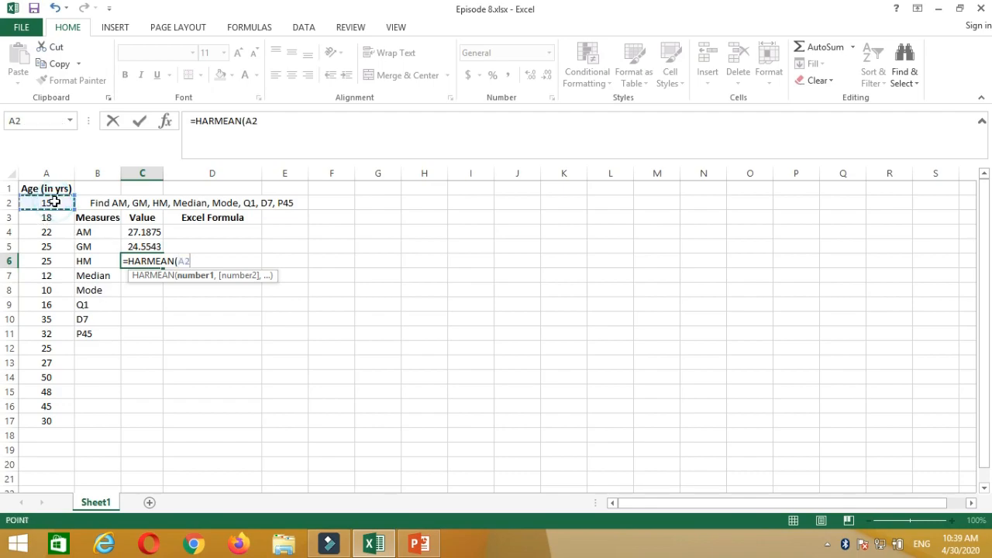
pyautogui.hotkey('ctrl', 'shift', 'Down')
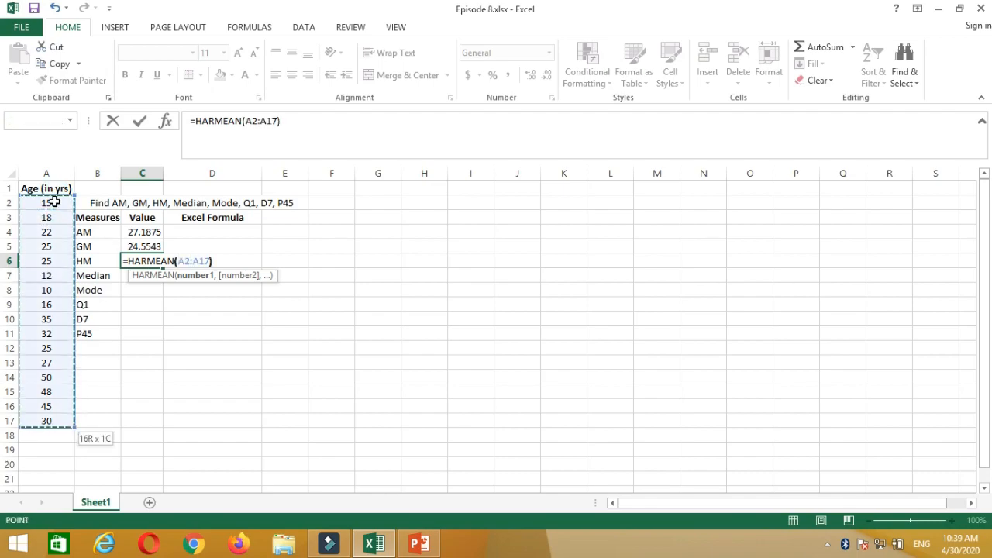
pyautogui.press('Return')
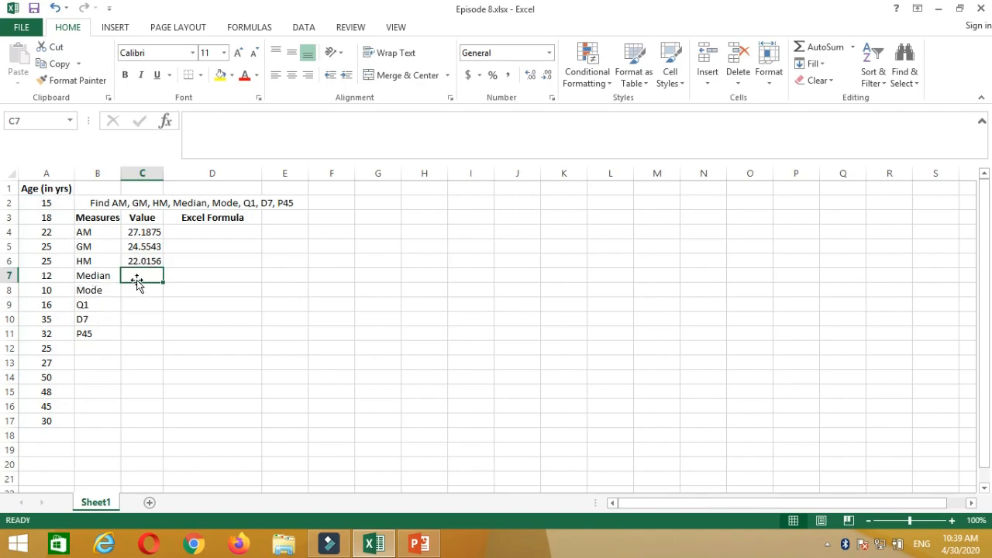
# - Calculate the median of the ages in C7 using the MEDIAN function on A2:A17
pyautogui.write('=')
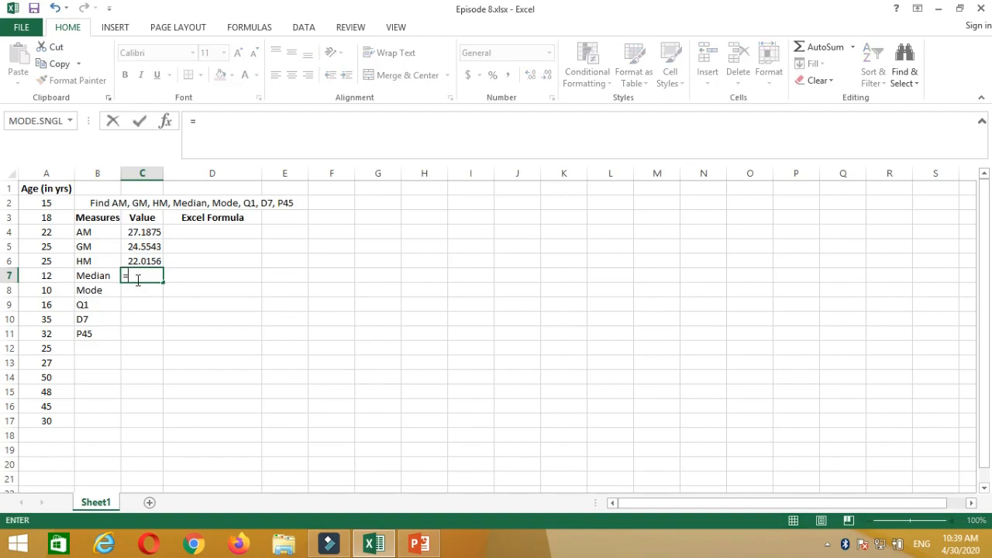
pyautogui.write('medi')
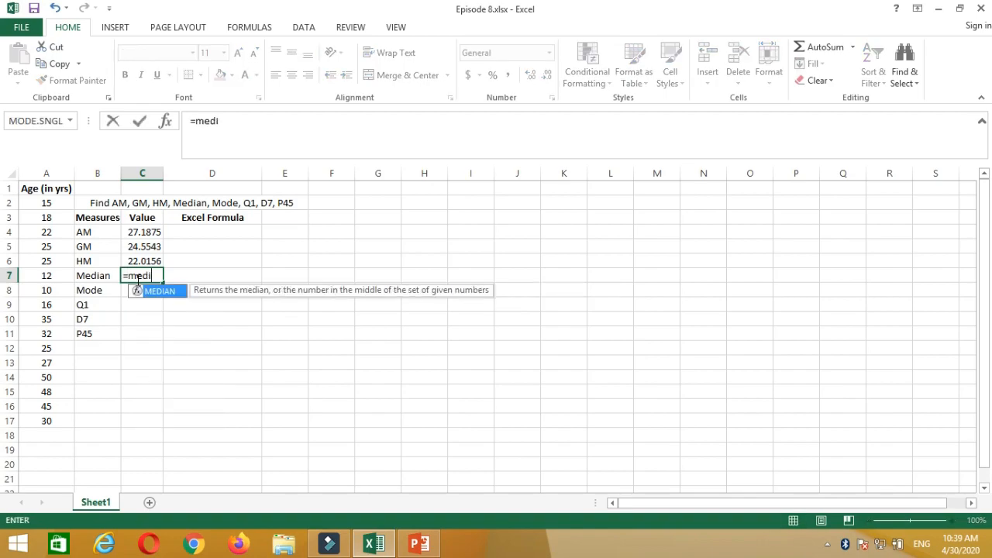
pyautogui.press('Tab')
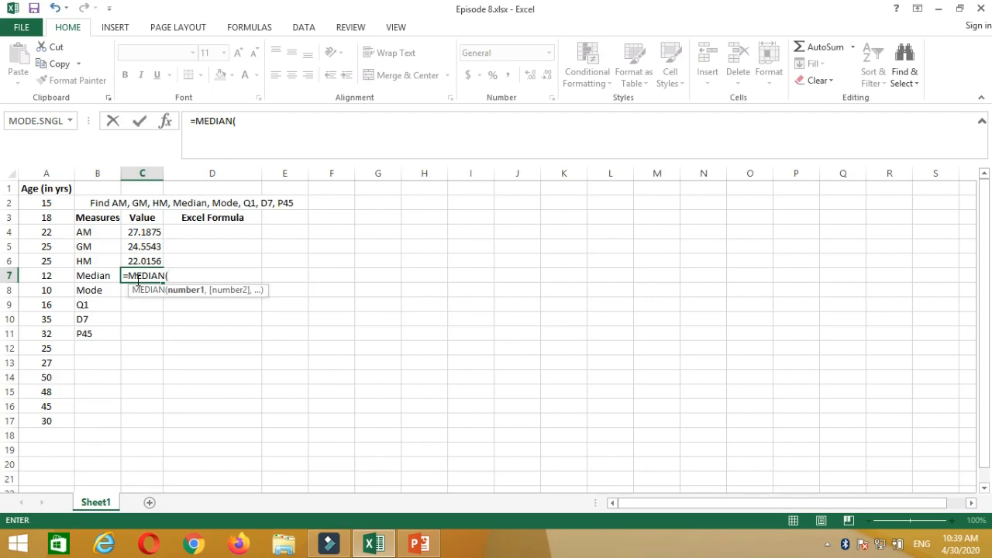
pyautogui.click(50, 203)
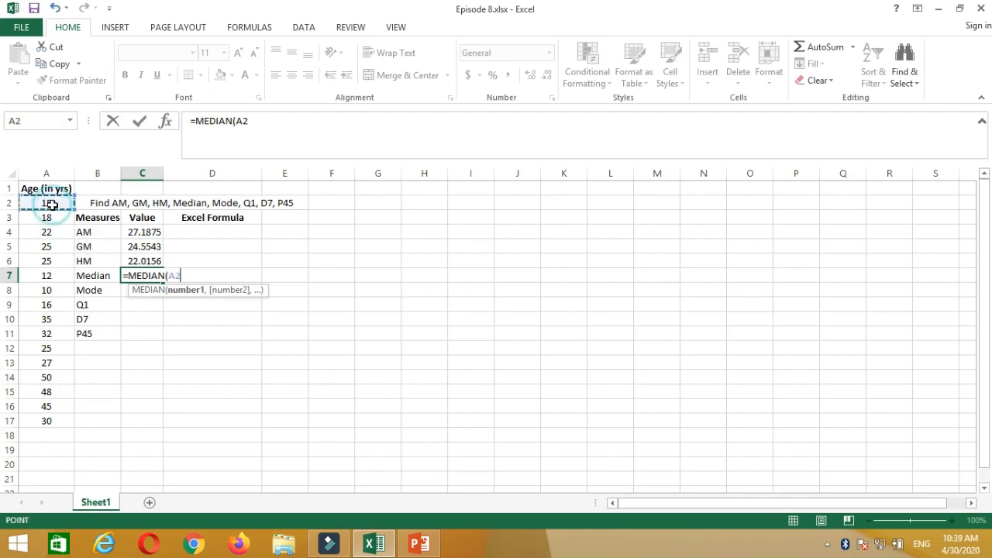
pyautogui.hotkey('ctrl', 'shift', 'Down')
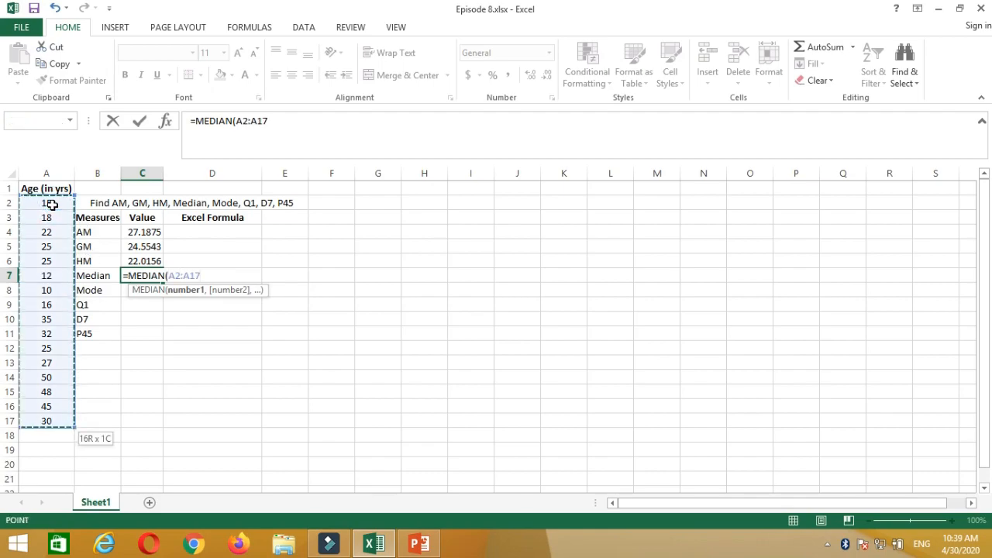
pyautogui.press('Return')
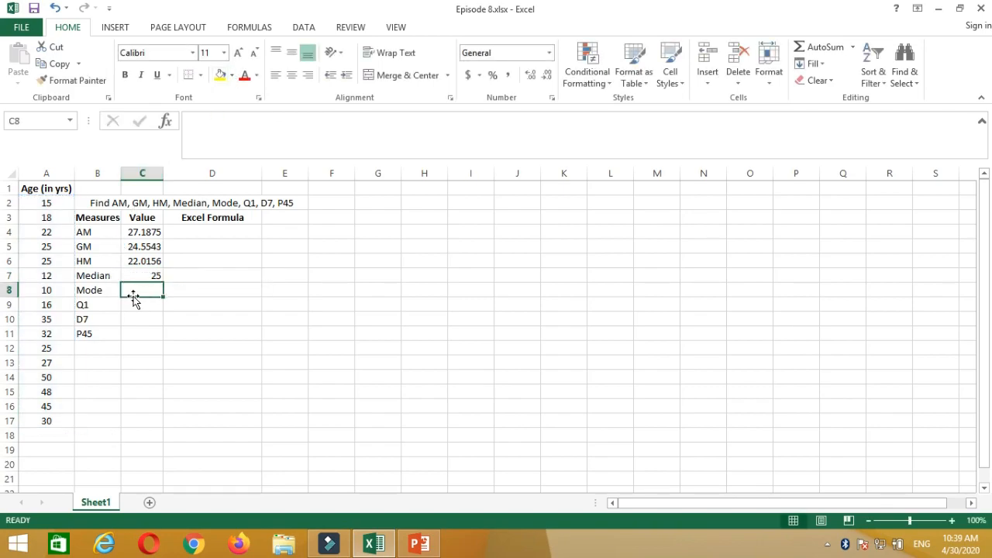
# - Calculate the mode of the ages in C8 using the MODE function on A2:A17
pyautogui.write('=mode')
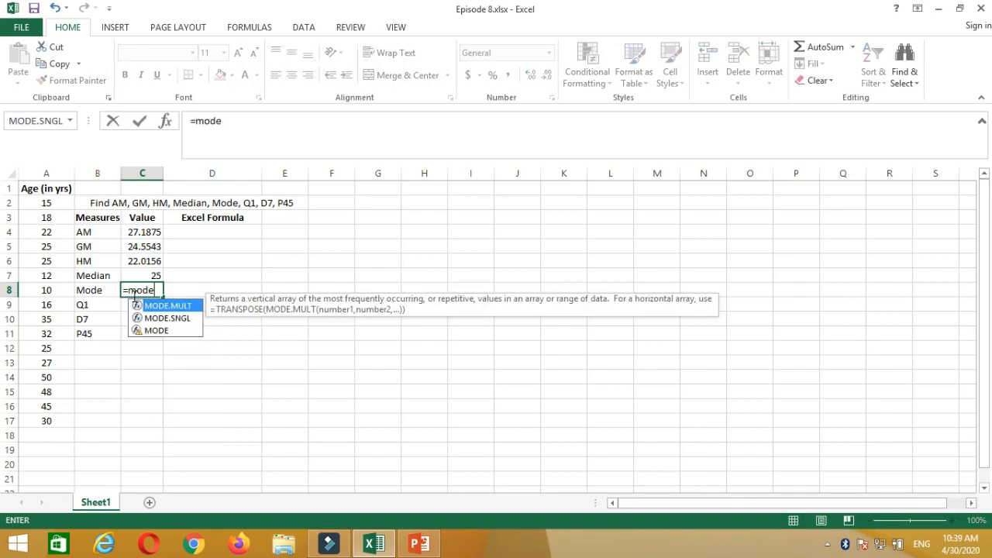
pyautogui.press('Down')
pyautogui.press('Down')
pyautogui.press('Tab')
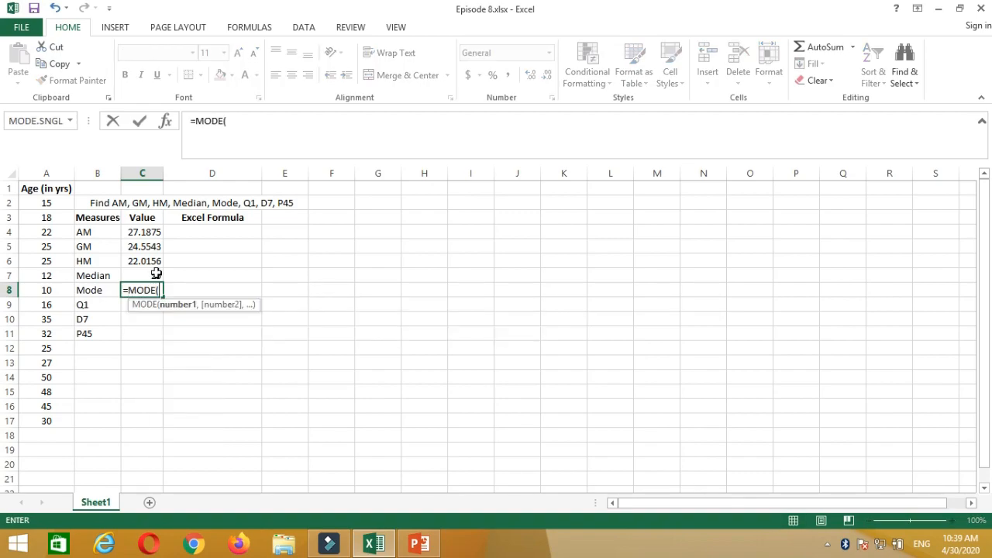
pyautogui.click(51, 202)
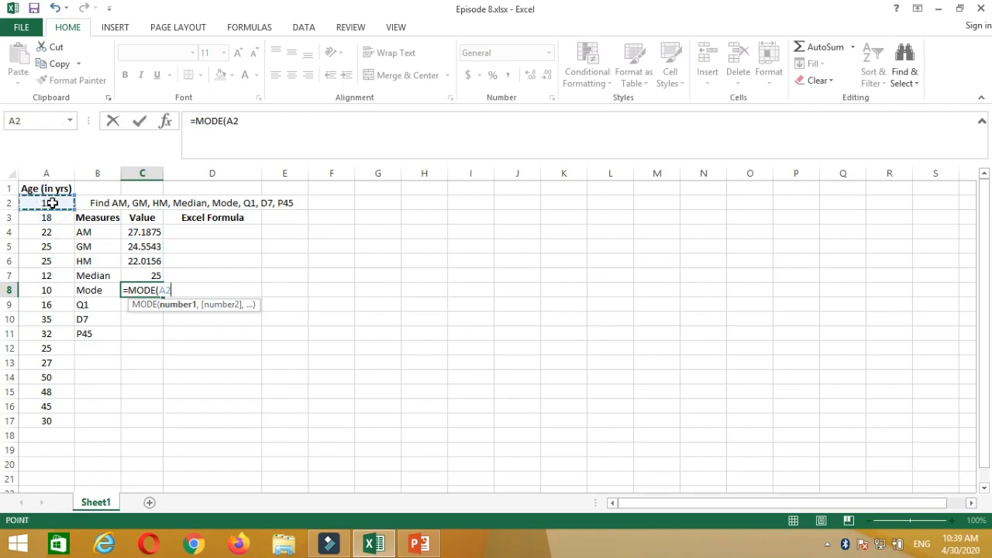
pyautogui.hotkey('ctrl', 'shift', 'Down')
pyautogui.write(')')
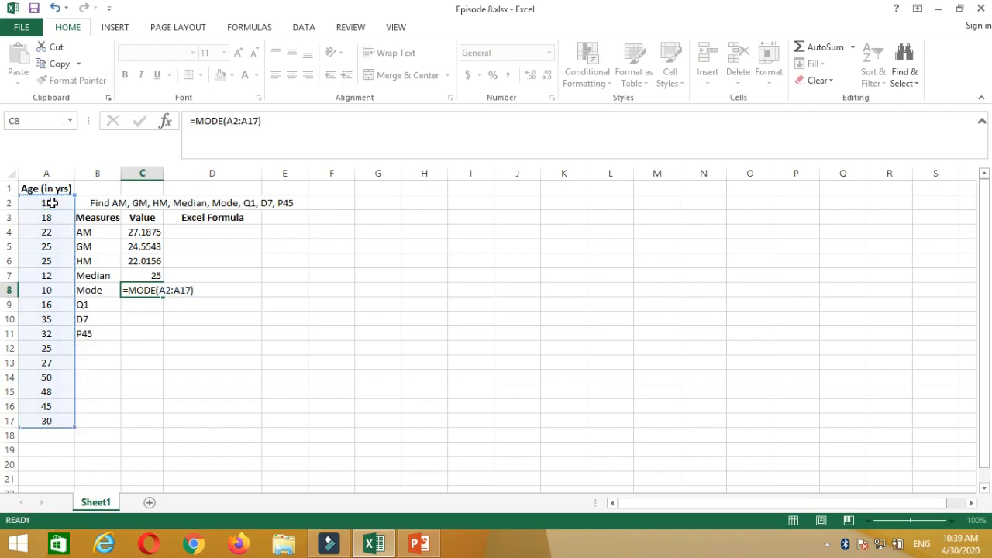
pyautogui.press('Return')
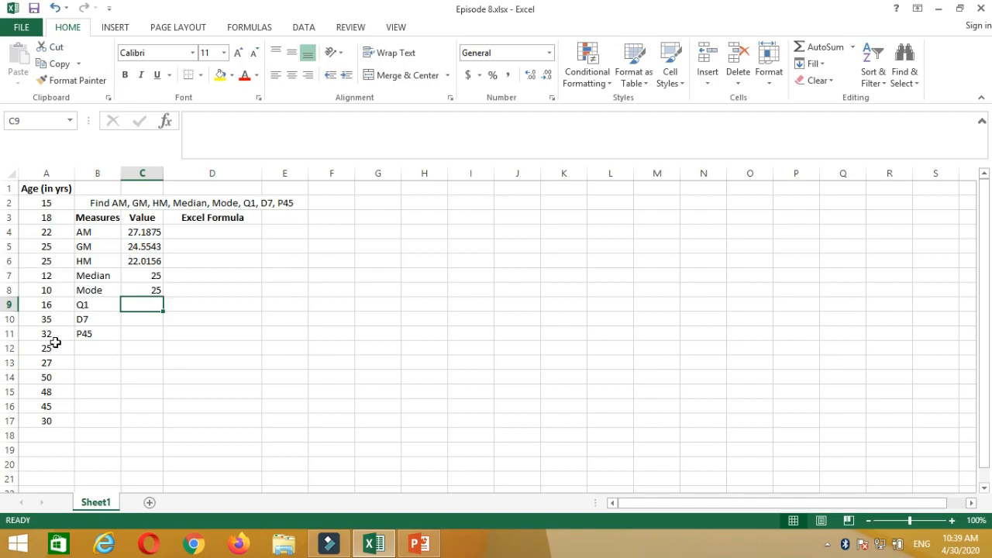
# - Calculate the first quartile of the ages in C9 with =QUARTILE(A2:A17,1)
pyautogui.doubleClick(139, 308)
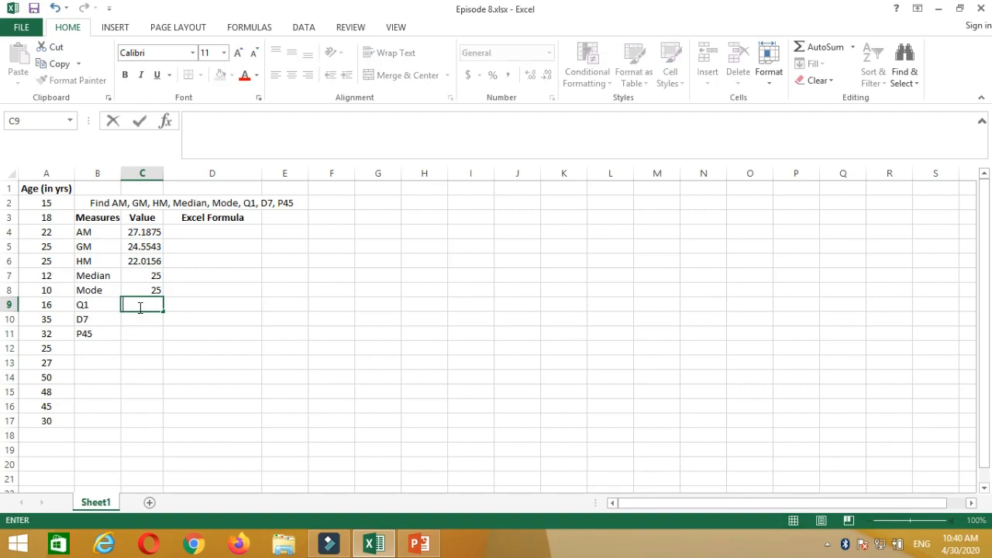
pyautogui.write('=qu')
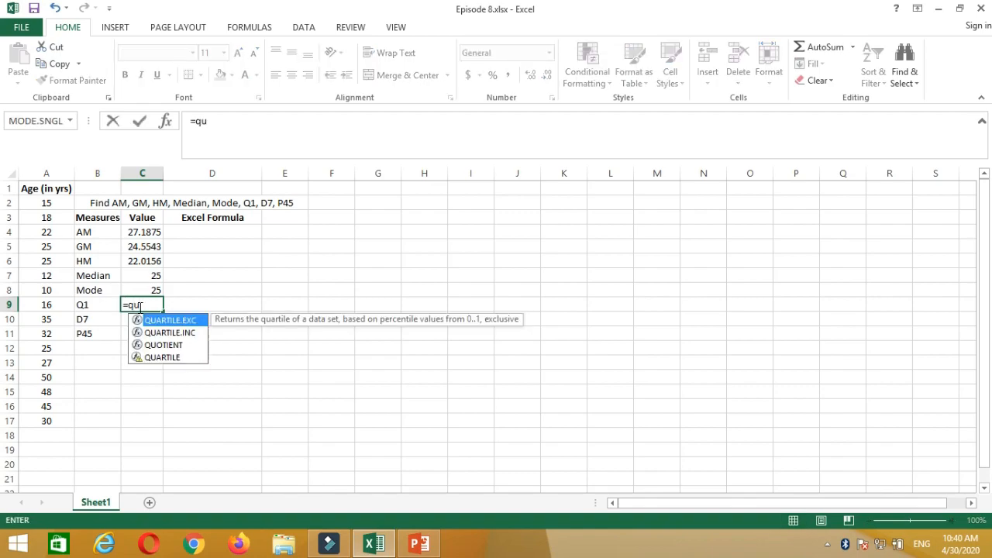
pyautogui.press('Down')
pyautogui.press('Down')
pyautogui.press('Down')
pyautogui.press('Tab')
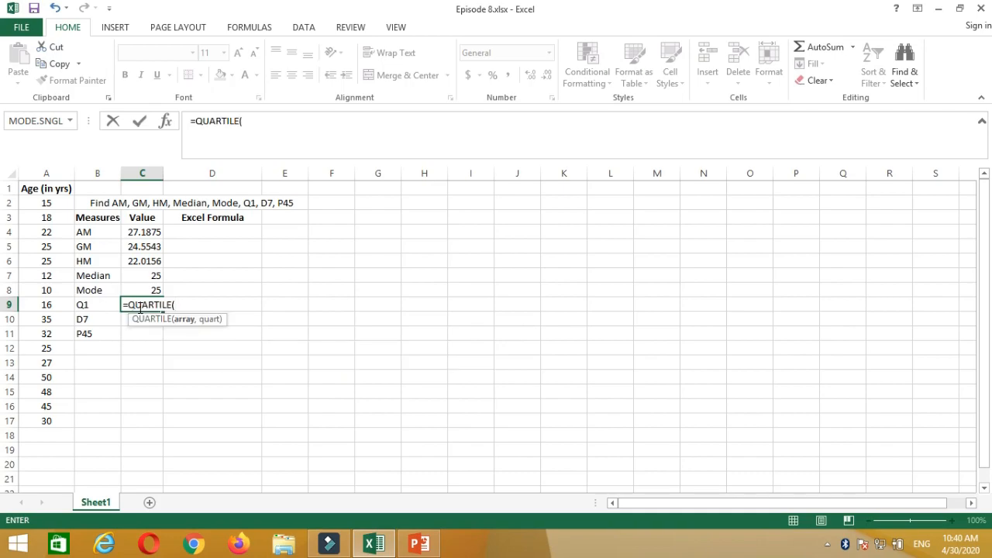
pyautogui.click(46, 203)
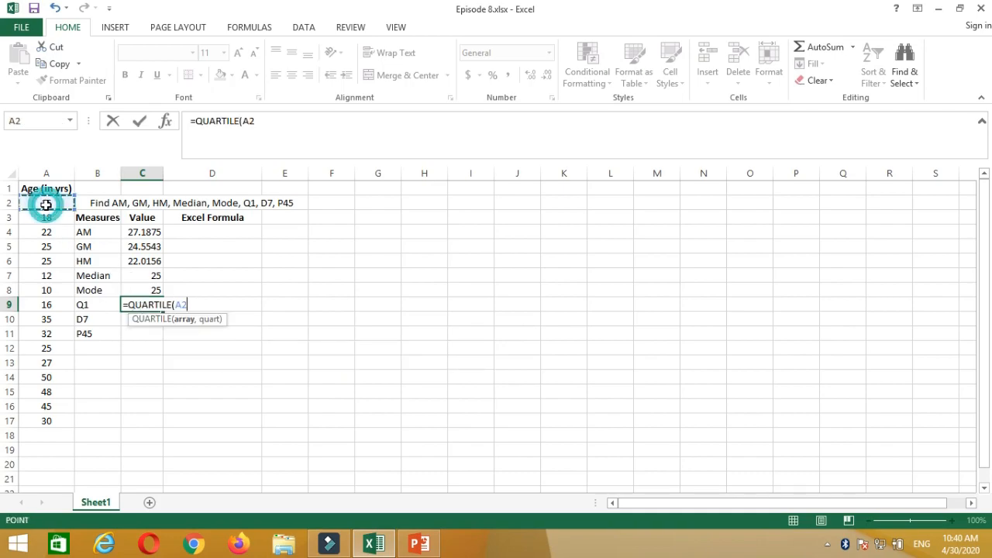
pyautogui.hotkey('ctrl', 'shift', 'Down')
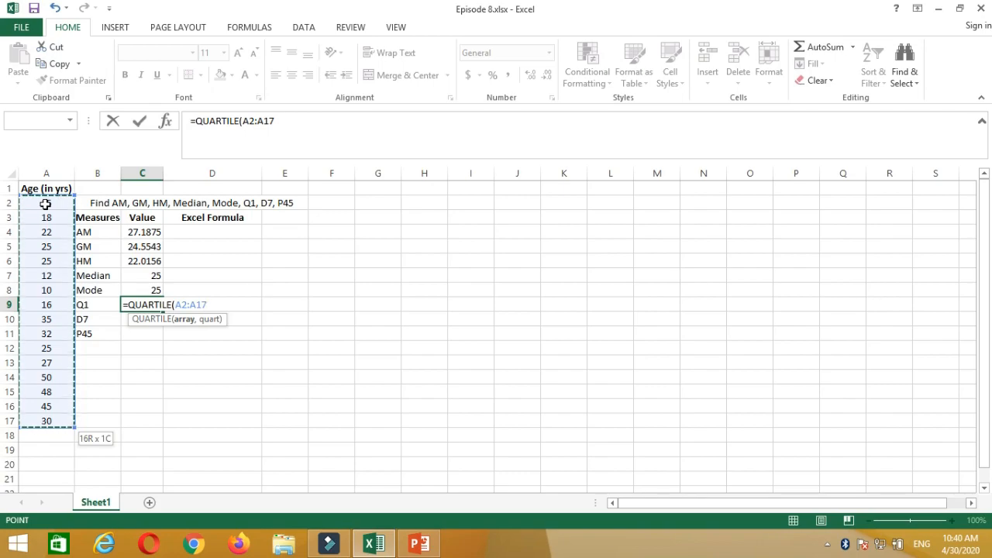
pyautogui.write(',1')
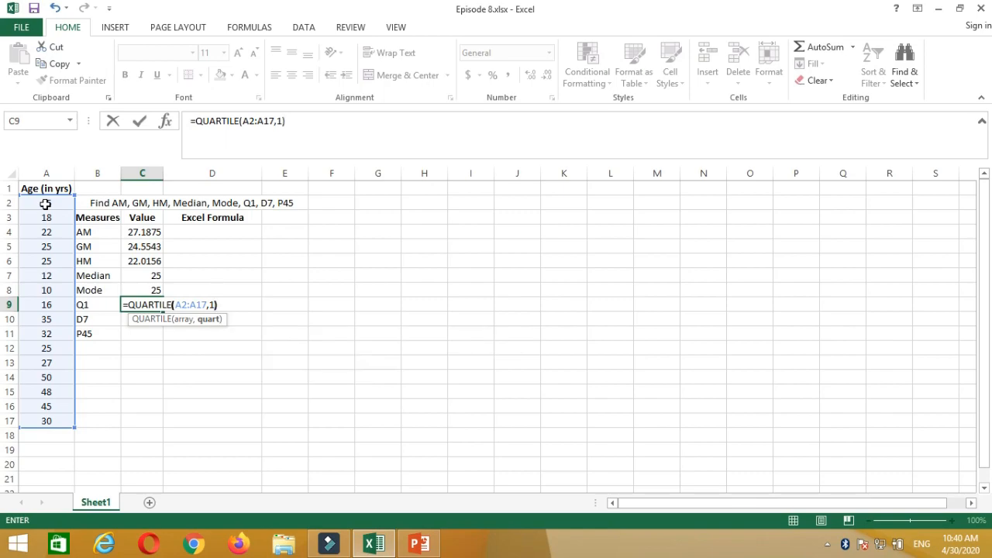
pyautogui.press('Return')
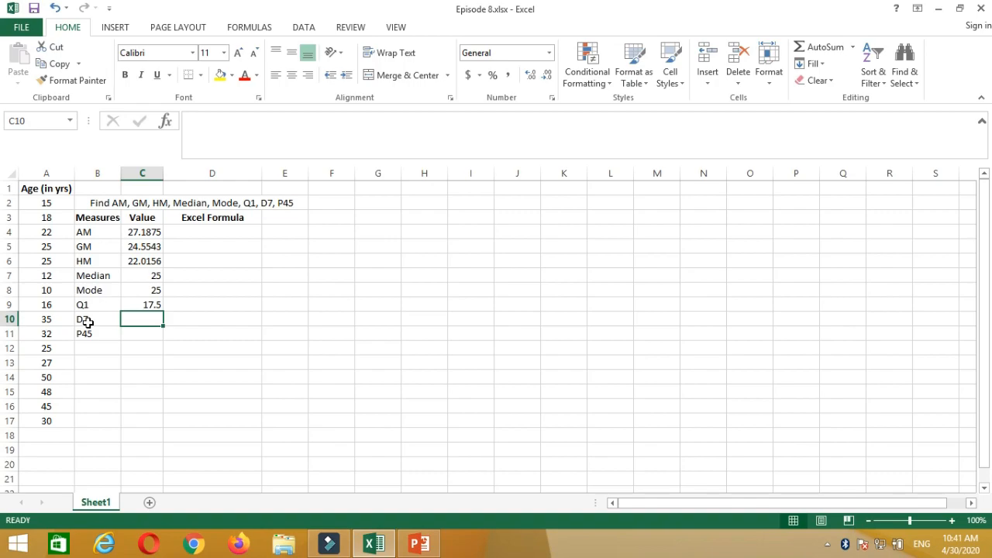
# - Calculate the seventh decile of the ages in C10 using the PERCENTILE function on A2:A17 with k set to .70
pyautogui.write('=')
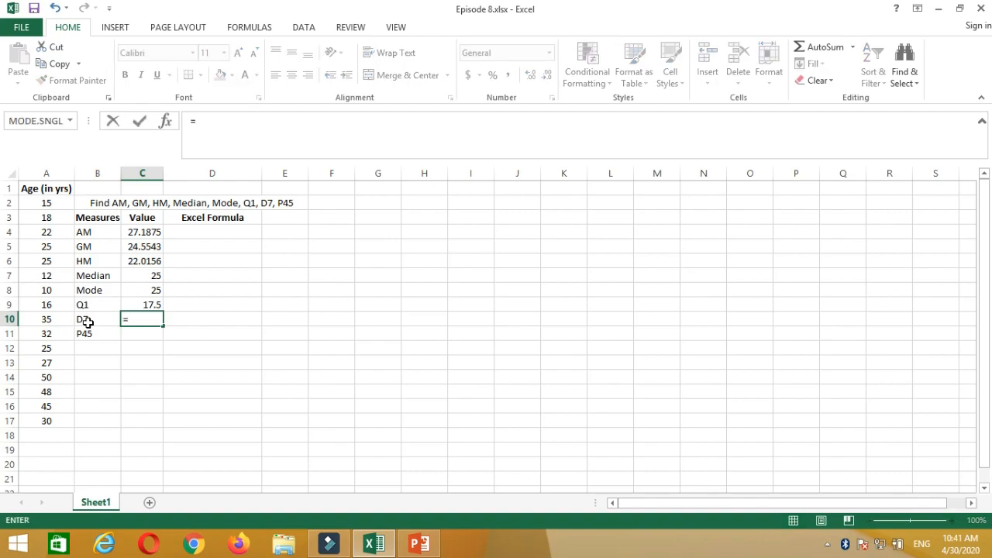
pyautogui.write('perc')
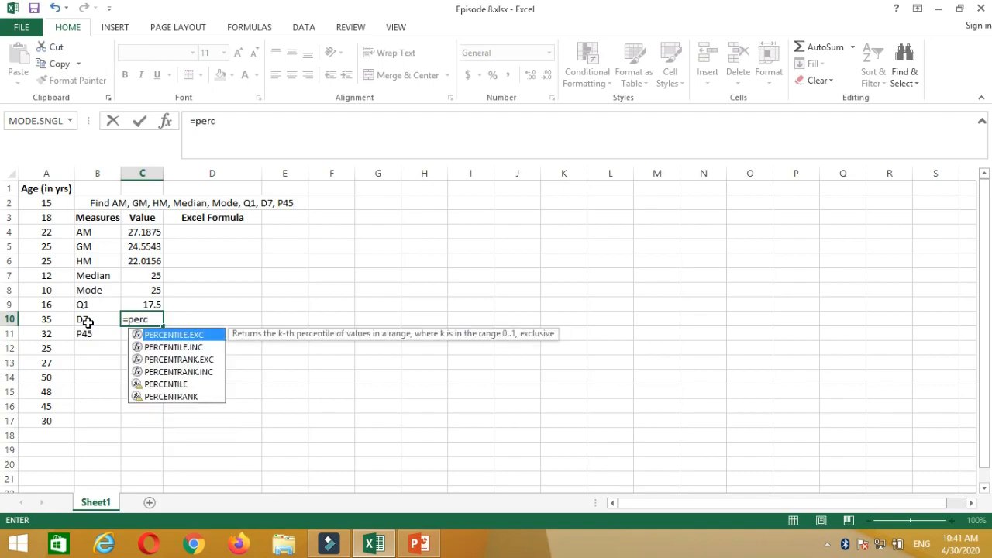
pyautogui.press('Down')
pyautogui.press('Down')
pyautogui.press('Down')
pyautogui.press('Down')
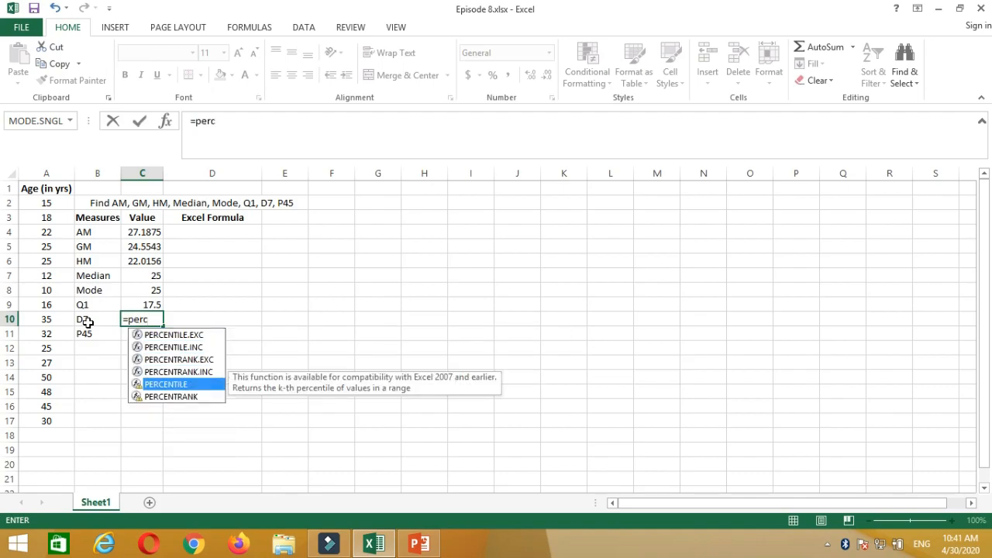
pyautogui.press('Tab')
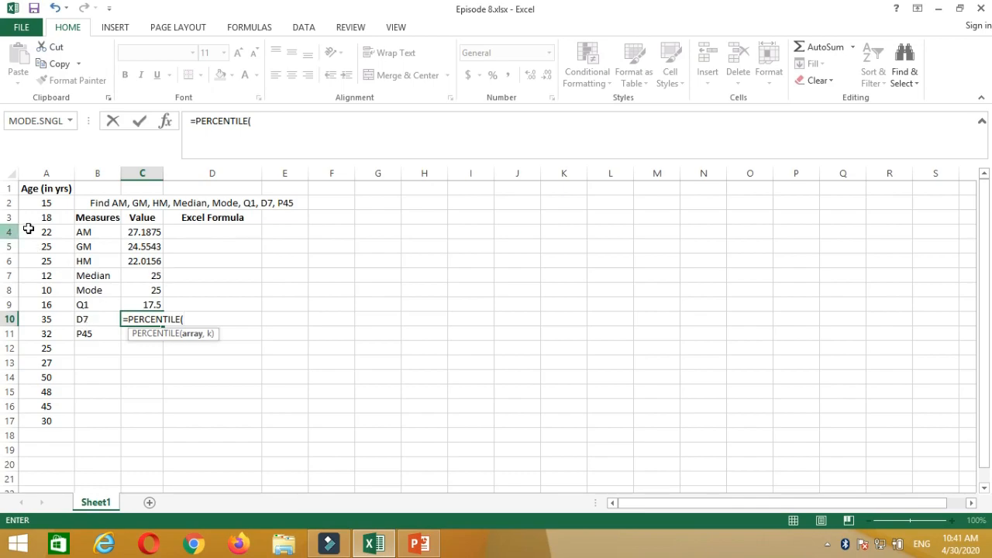
pyautogui.click(48, 204)
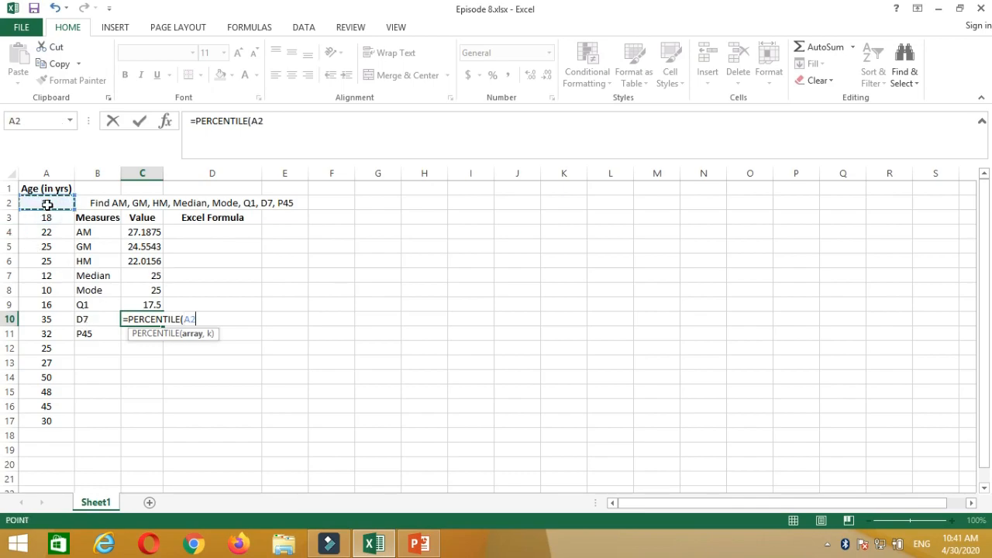
pyautogui.hotkey('ctrl', 'shift', 'Down')
pyautogui.write(',')
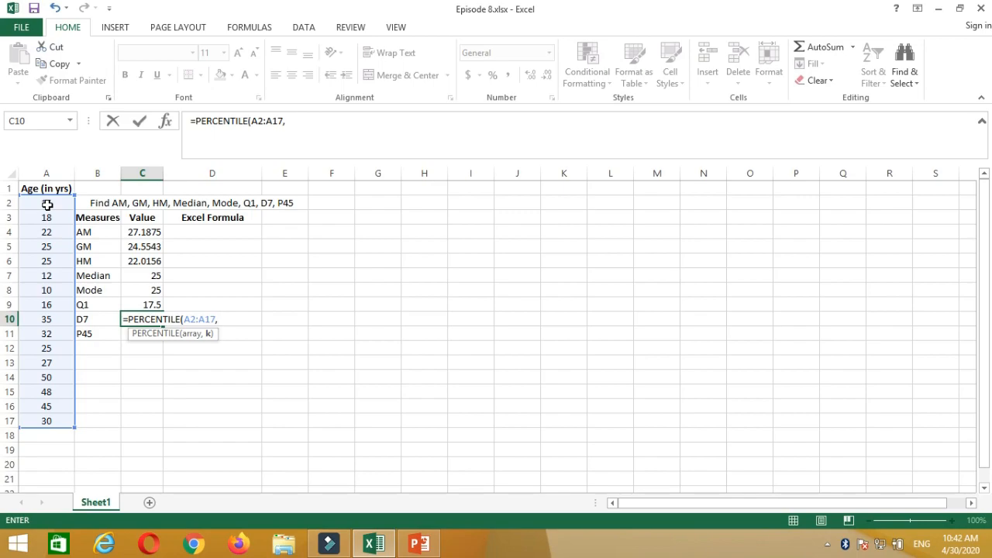
pyautogui.write('.70)')
pyautogui.press('Return')
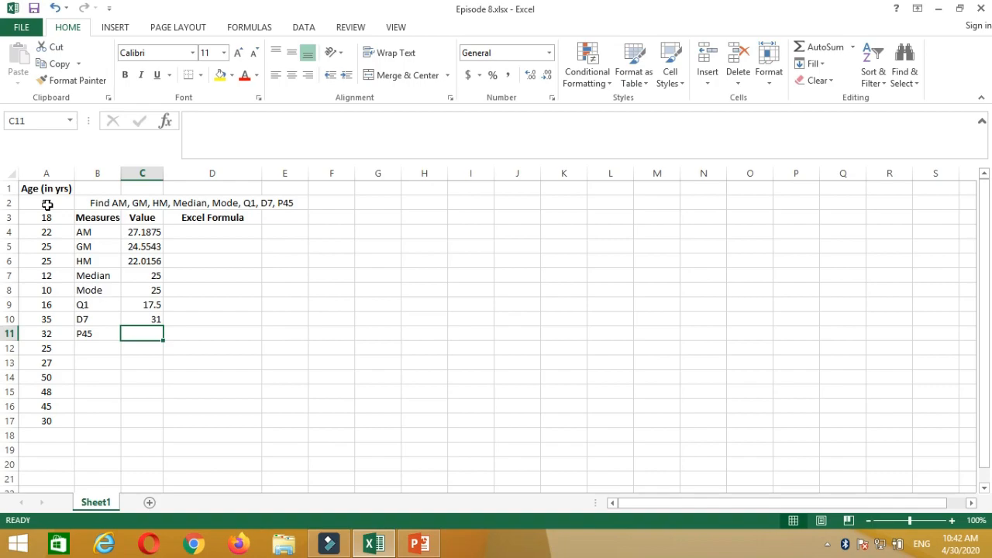
# - Calculate the 45th percentile of the ages in C11 using the PERCENTILE function on A2:A17 with k set to .45
pyautogui.write('=perc')
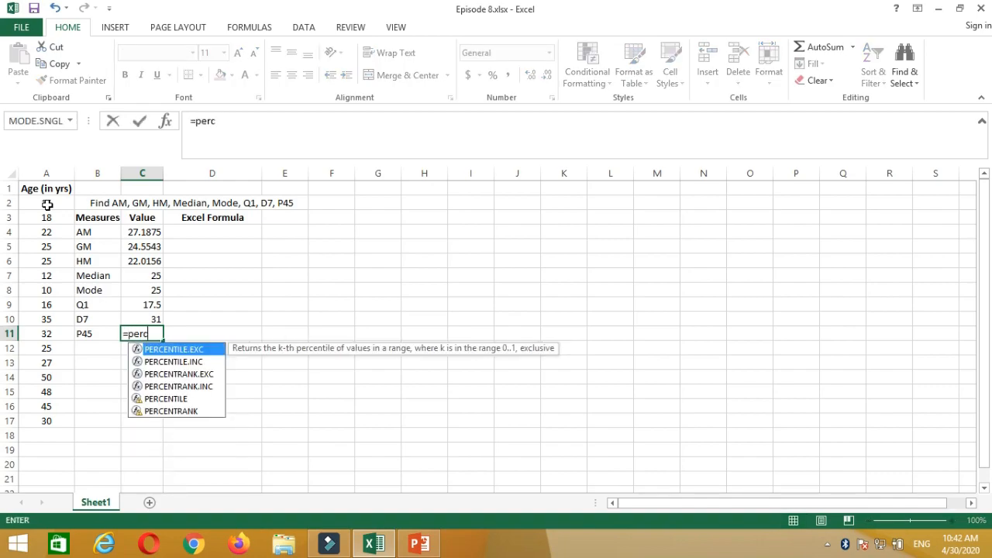
pyautogui.press('Down')
pyautogui.press('Down')
pyautogui.press('Down')
pyautogui.press('Down')
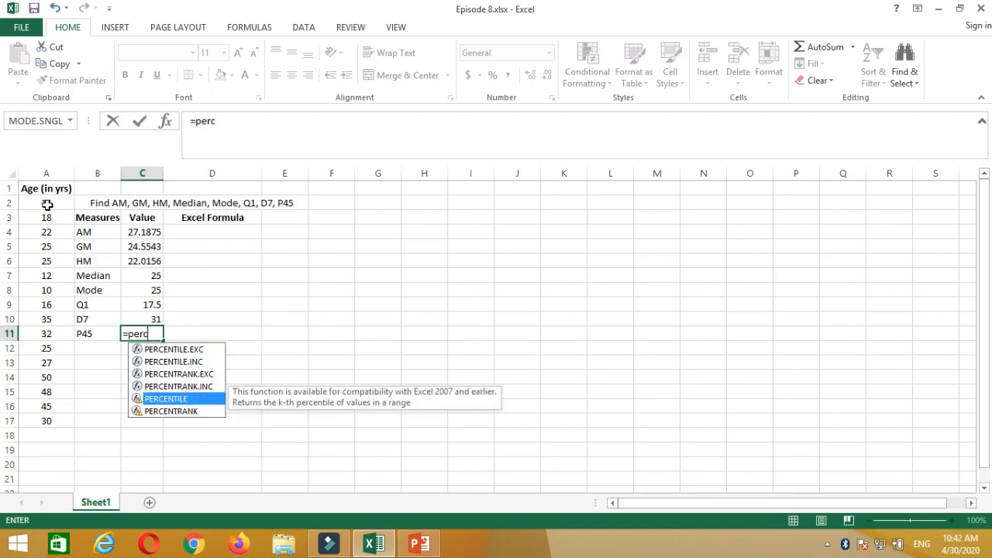
pyautogui.press('Tab')
pyautogui.click(39, 203)
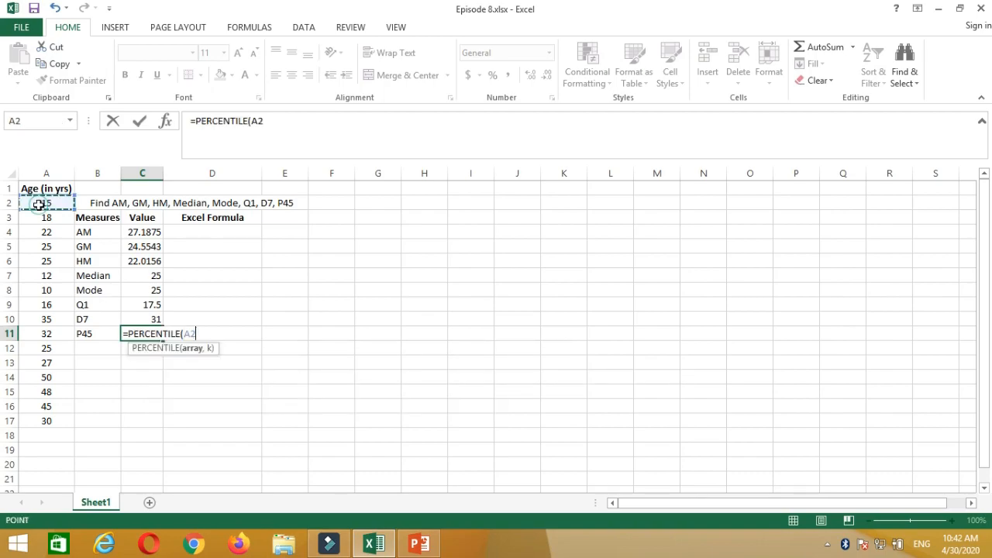
pyautogui.hotkey('ctrl', 'shift', 'Down')
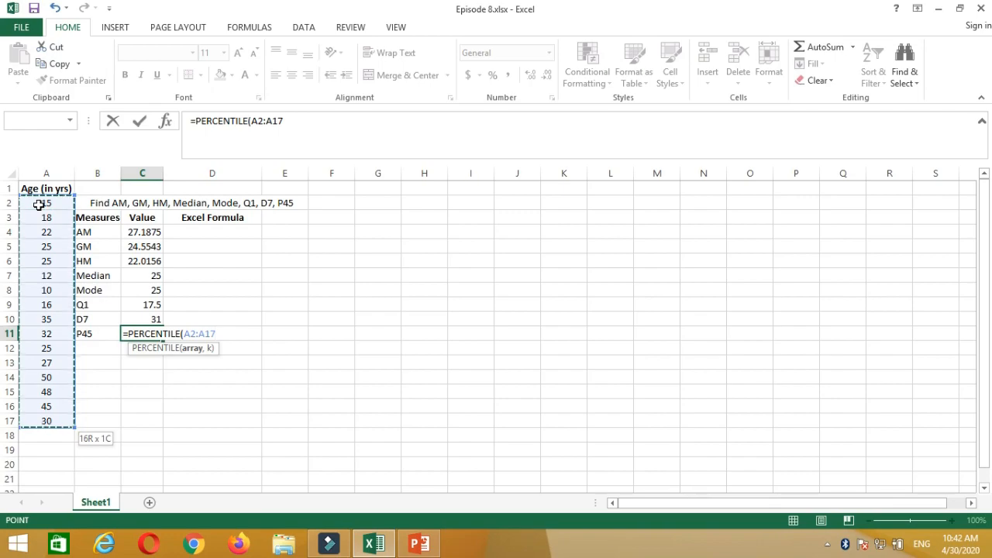
pyautogui.write(',')
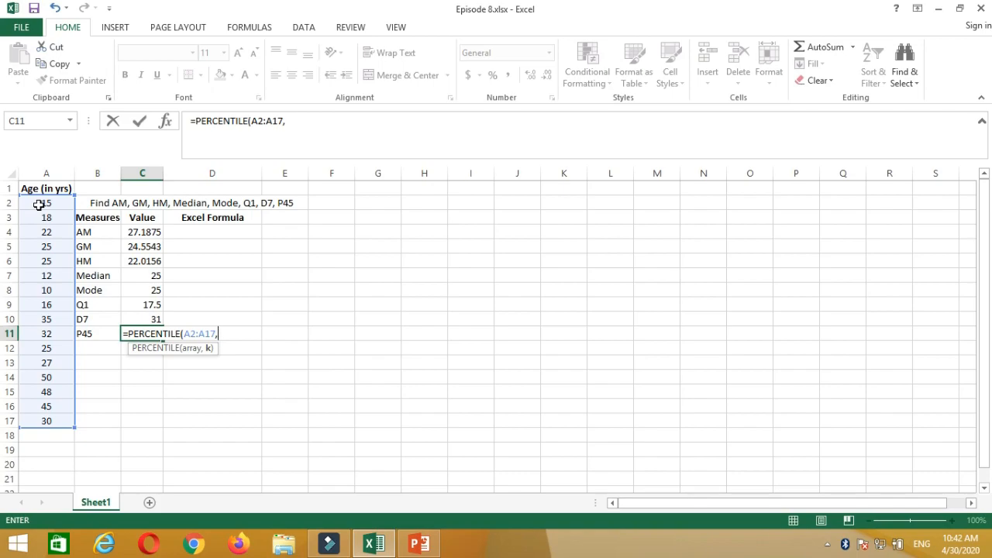
pyautogui.write('.45)')
pyautogui.press('Return')
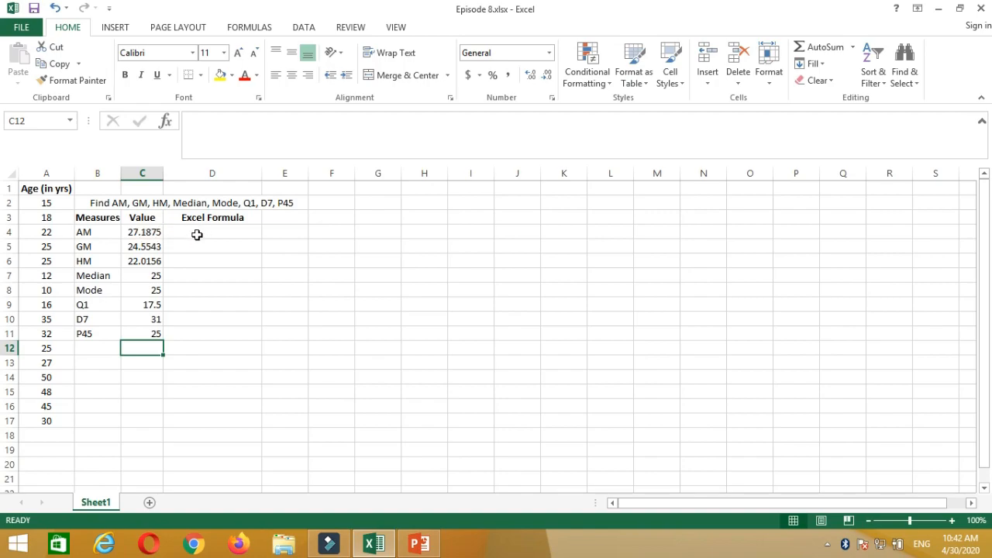
# - Copy the arithmetic mean formula =AVERAGE(A2:A17) from C4 into D4 as plain text under Excel Formula
pyautogui.doubleClick(138, 232)
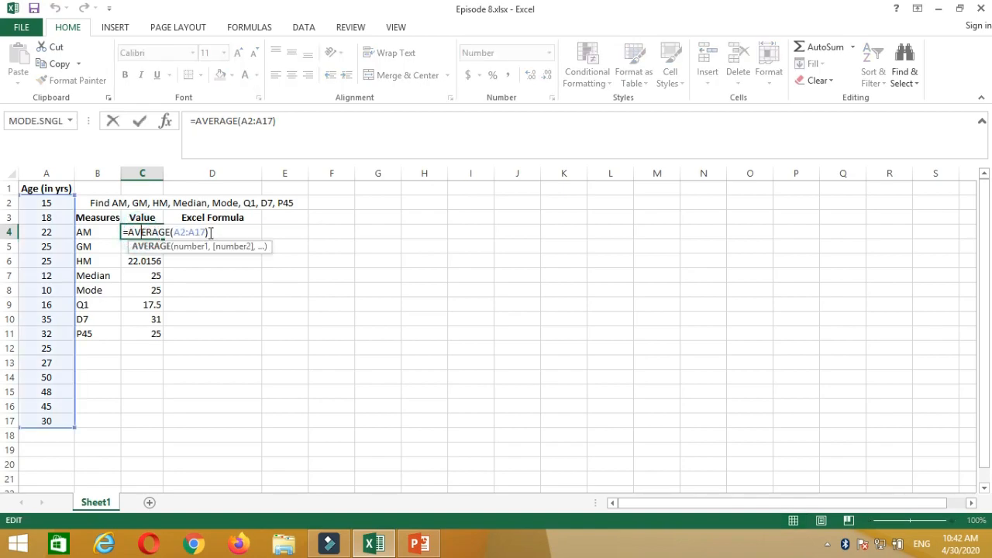
pyautogui.moveTo(210, 232); pyautogui.dragTo(122, 232)
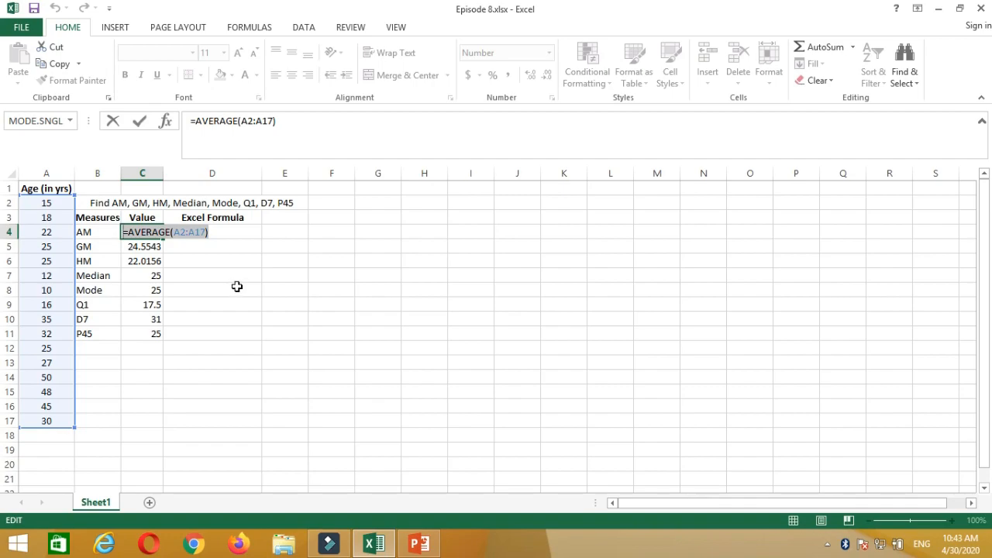
pyautogui.hotkey('ctrl', 'c')
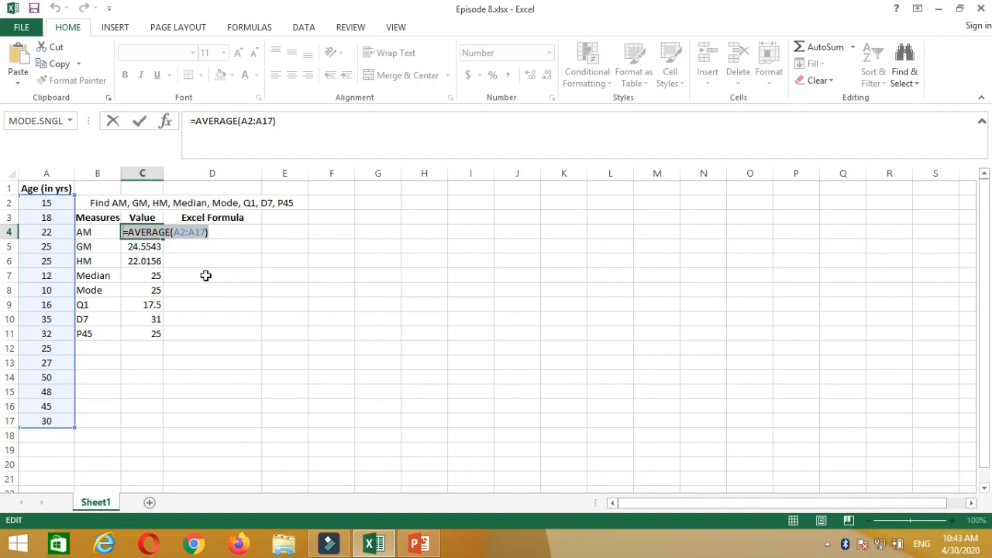
pyautogui.press('Return')
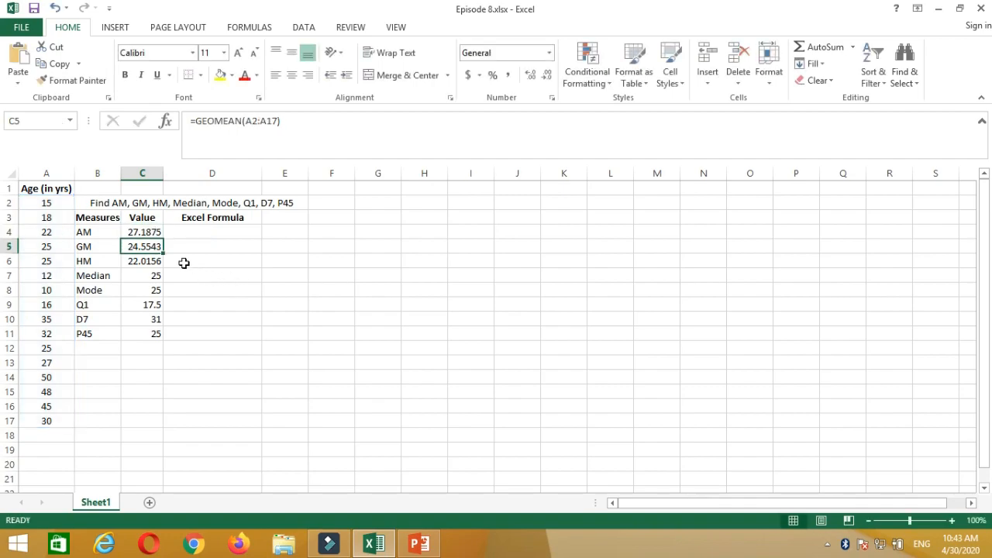
pyautogui.click(184, 232)
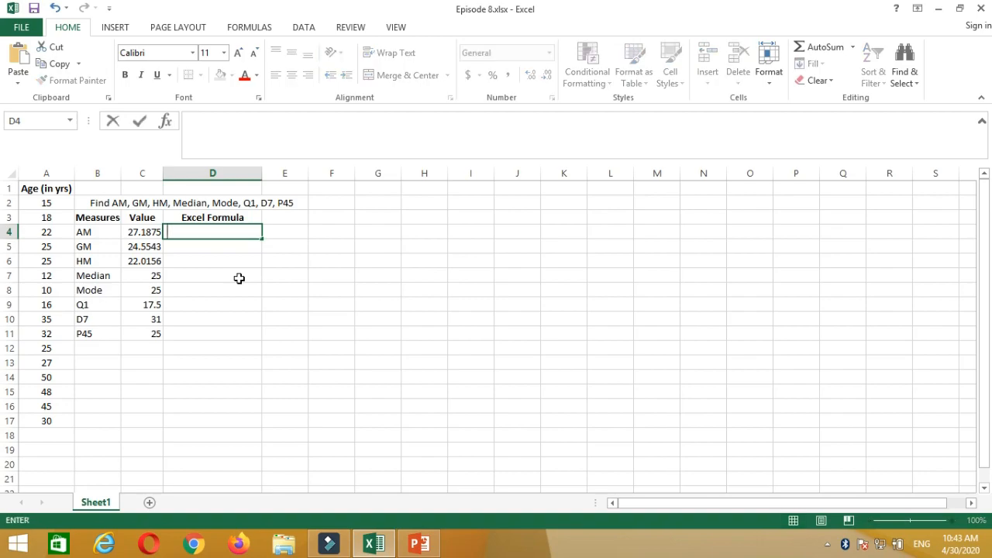
pyautogui.hotkey('ctrl', 'v')
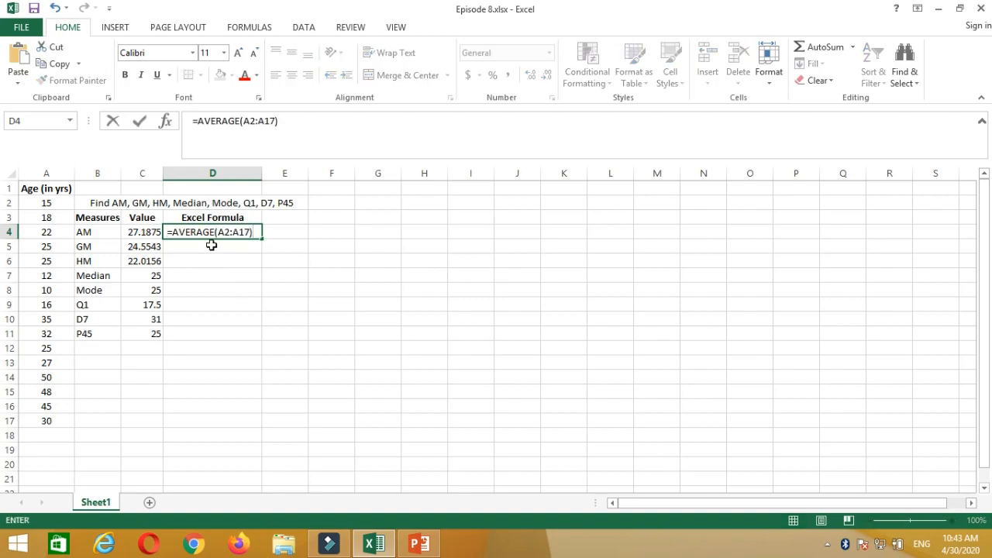
pyautogui.press('Return')
# - Copy the geometric mean formula =GEOMEAN(A2:A17) from C5 into D5 as plain text
pyautogui.click(144, 246)
pyautogui.doubleClick(144, 246)
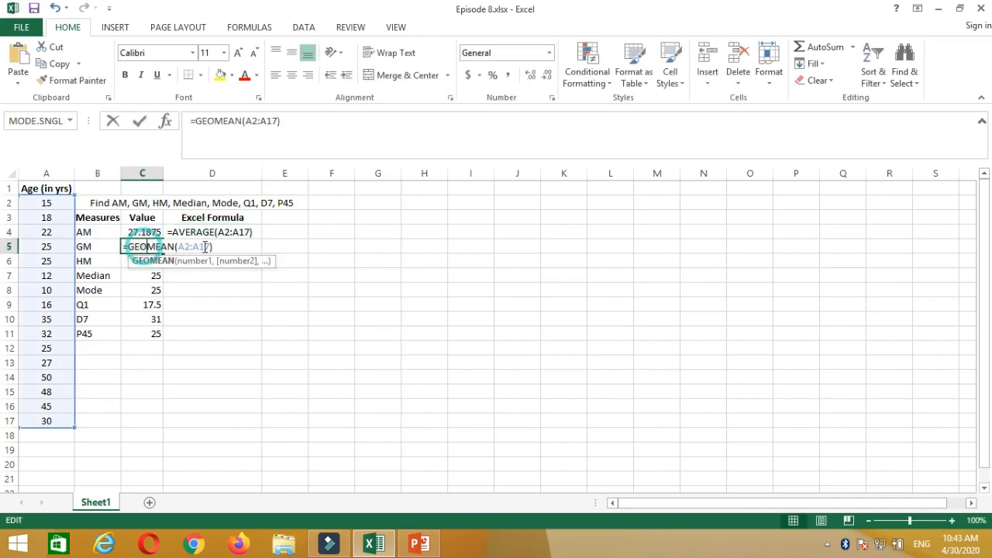
pyautogui.moveTo(214, 246); pyautogui.dragTo(119, 250)
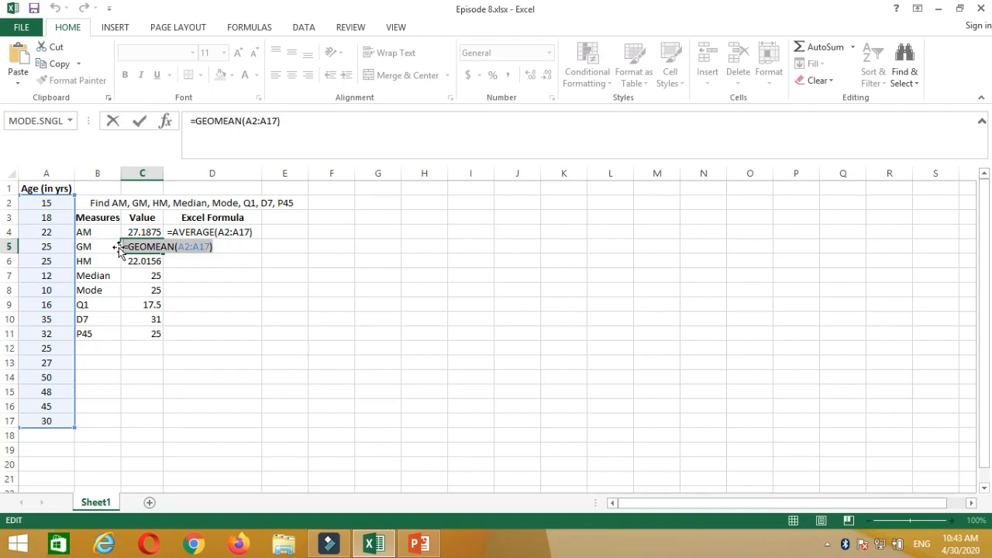
pyautogui.press('Return')
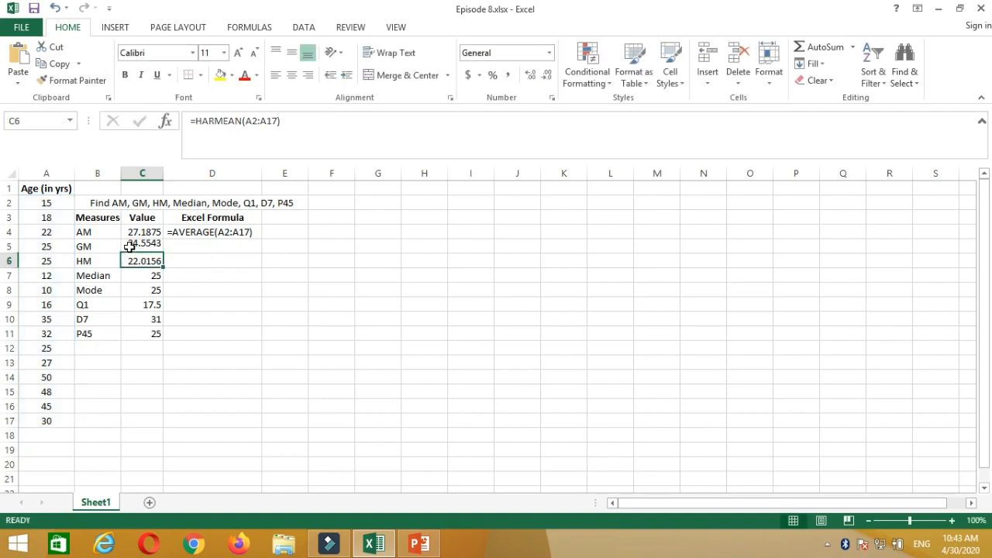
pyautogui.click(200, 247)
pyautogui.doubleClick(200, 246)
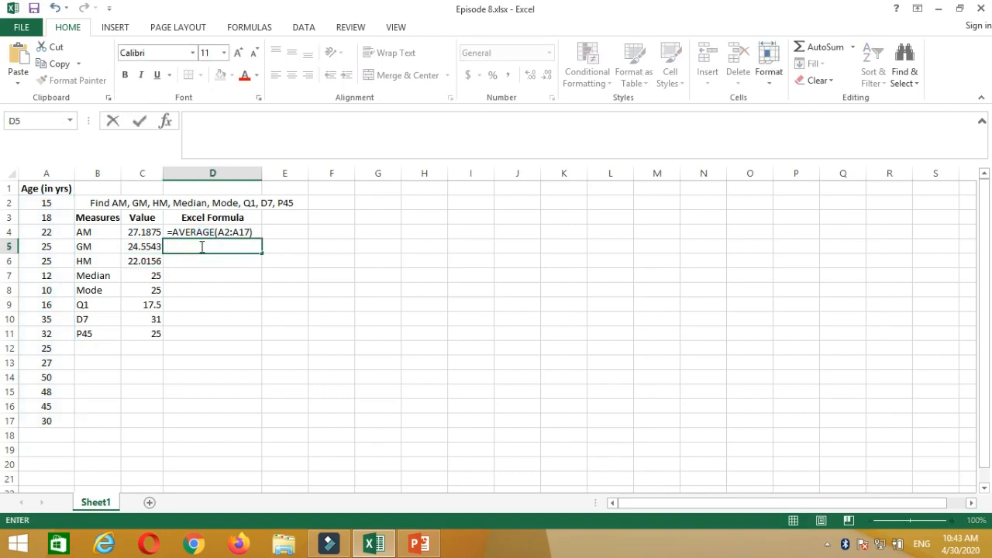
pyautogui.hotkey('ctrl', 'v')
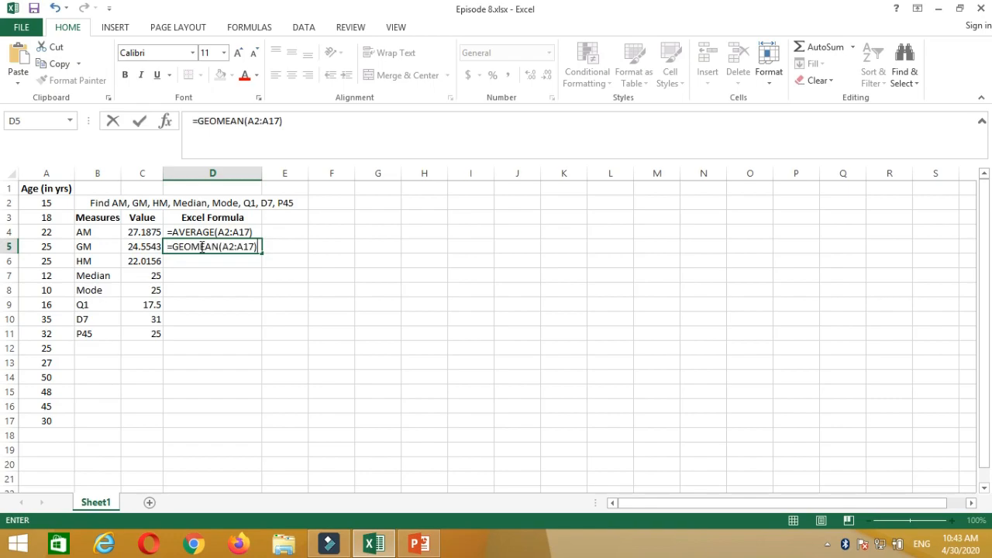
# - Copy the harmonic mean formula =HARMEAN(A2:A17) from C6 into D6 as plain text
pyautogui.doubleClick(144, 262)
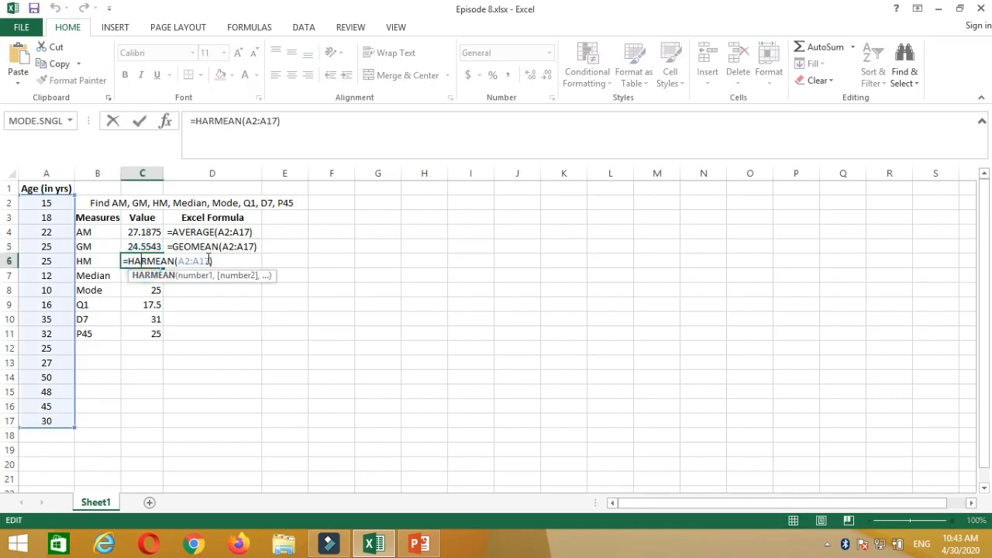
pyautogui.moveTo(218, 260); pyautogui.dragTo(122, 261)
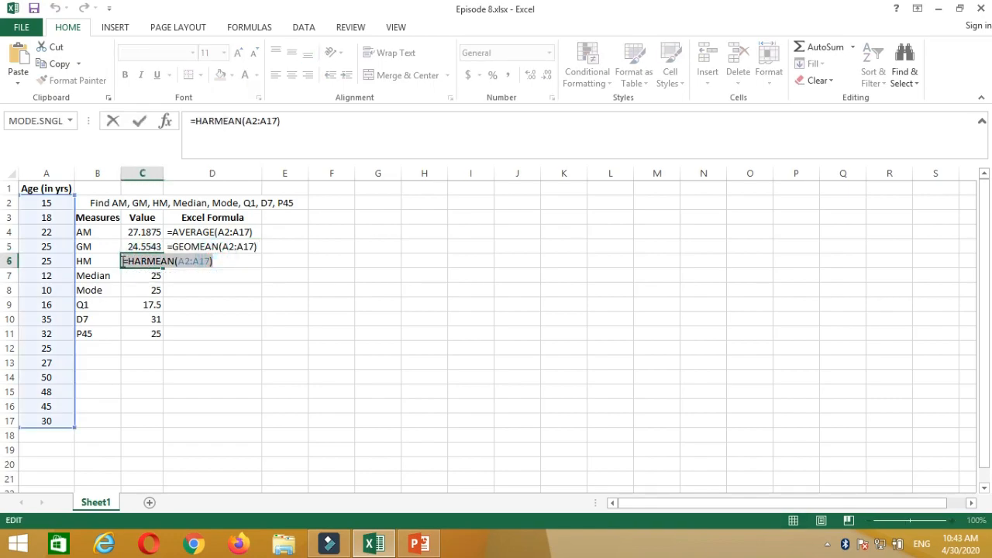
pyautogui.press('Return')
pyautogui.doubleClick(196, 261)
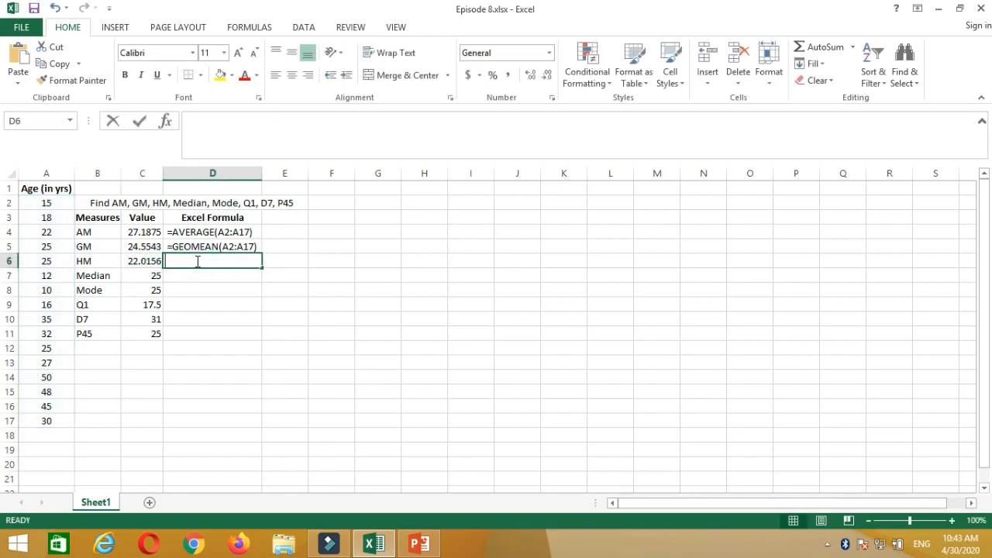
pyautogui.hotkey('ctrl', 'v')
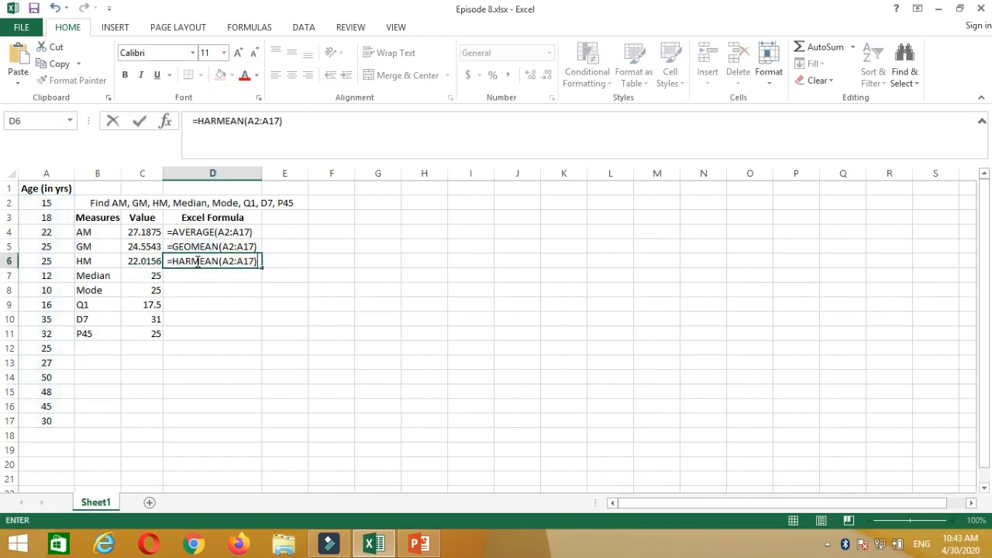
pyautogui.press('Return')
# - Copy the median formula =MEDIAN(A2:A17) from C7 into D7 as plain text
pyautogui.doubleClick(143, 278)
pyautogui.moveTo(206, 276); pyautogui.dragTo(114, 275)
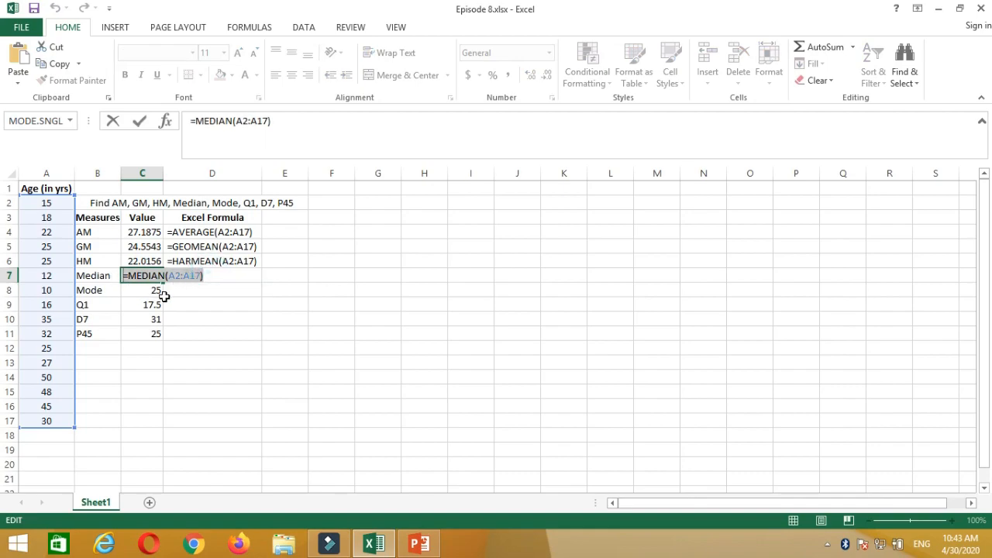
pyautogui.press('Return')
pyautogui.click(199, 275)
pyautogui.doubleClick(198, 275)
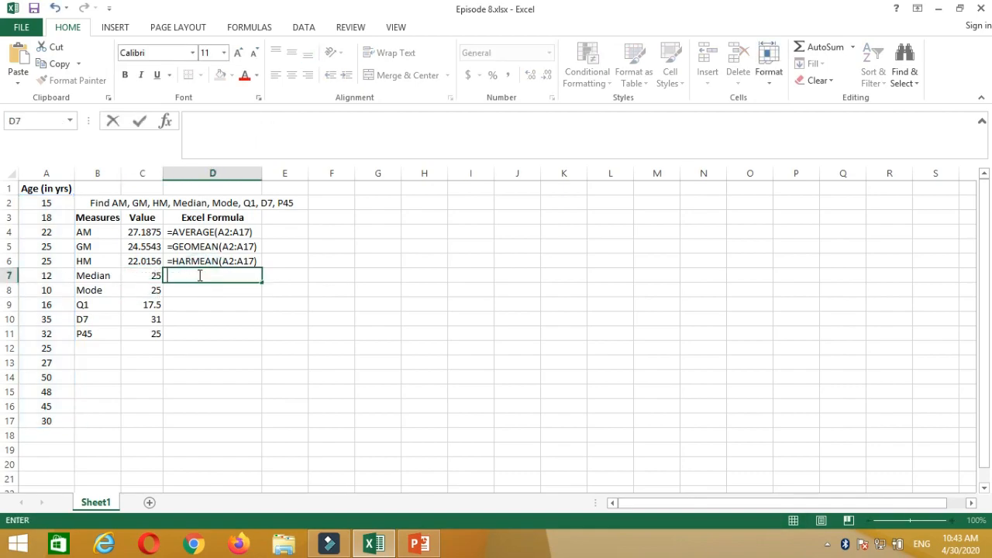
pyautogui.hotkey('ctrl', 'v')
# - Copy the mode formula =MODE(A2:A17) from C8 into D8 as plain text
pyautogui.click(158, 290)
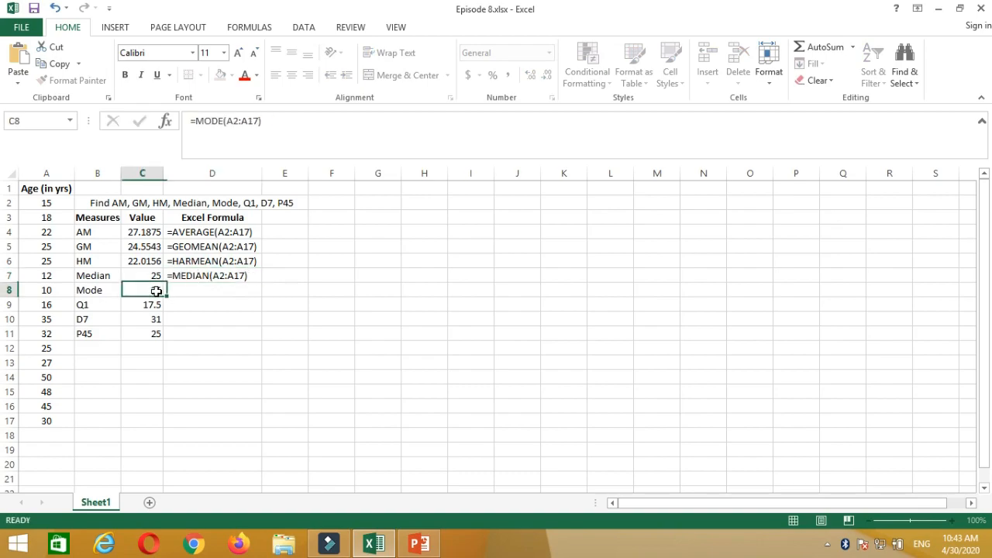
pyautogui.doubleClick(157, 290)
pyautogui.moveTo(196, 290); pyautogui.dragTo(108, 286)
pyautogui.hotkey('ctrl', 'c')
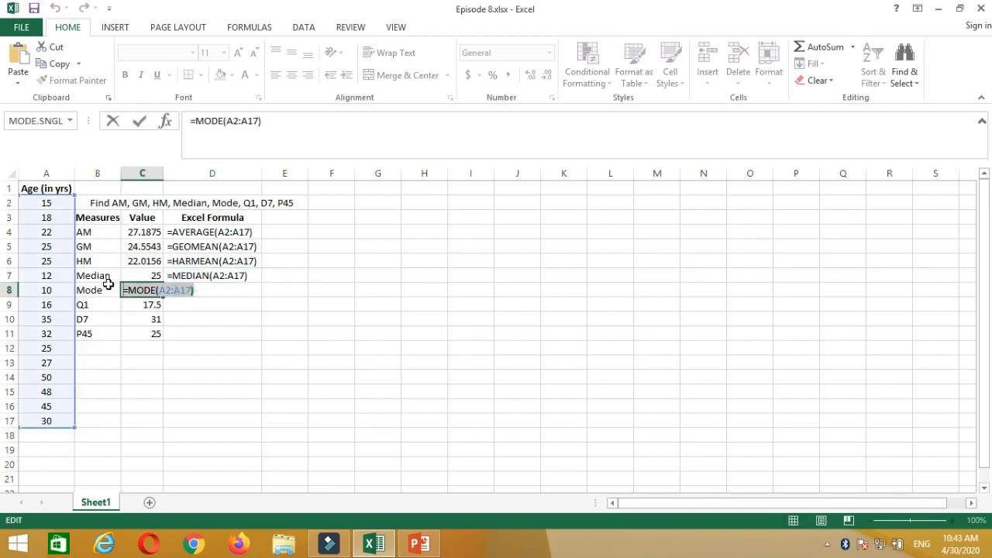
pyautogui.press('Return')
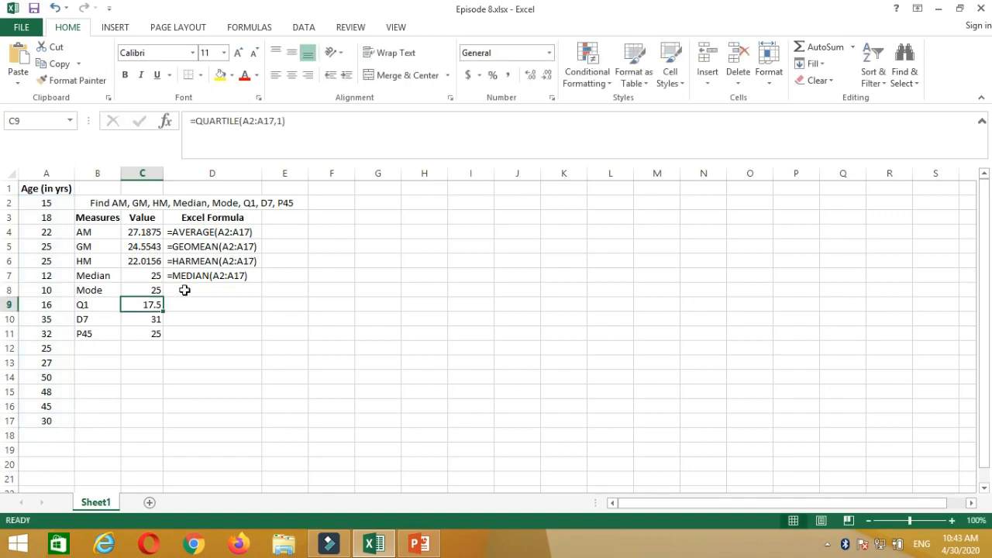
pyautogui.click(184, 290)
pyautogui.doubleClick(184, 290)
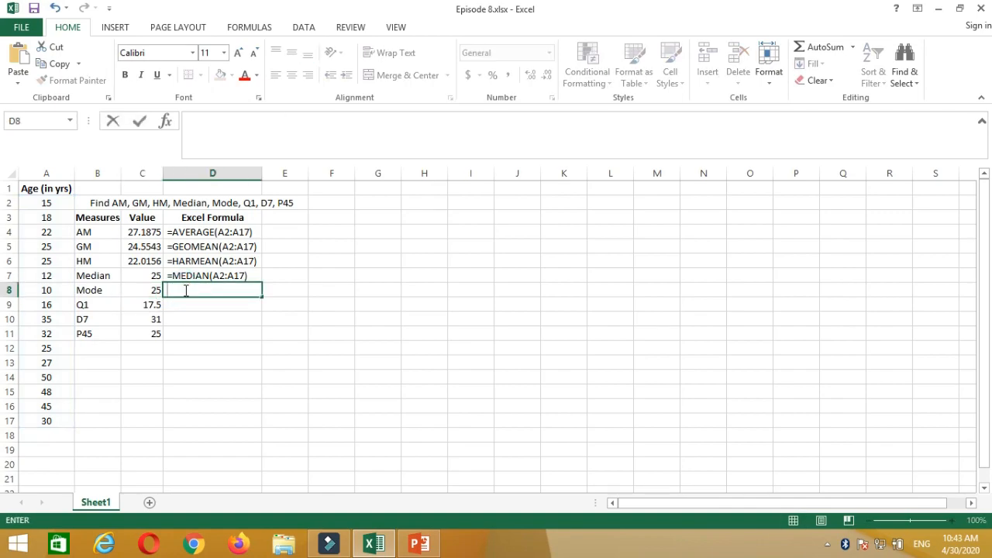
pyautogui.hotkey('ctrl', 'v')
# - Copy the first quartile formula =QUARTILE(A2:A17,1) from C9 into D9 as plain text
pyautogui.doubleClick(148, 307)
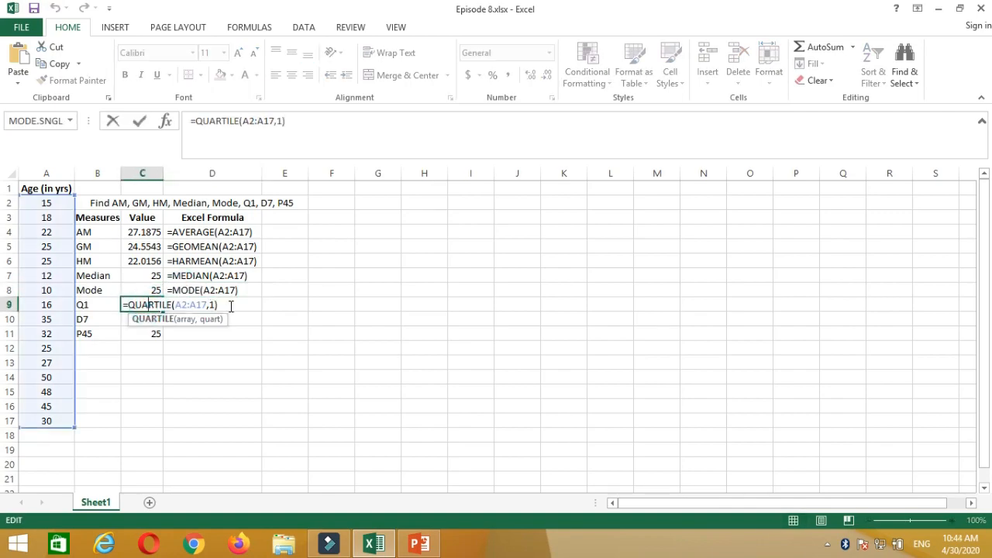
pyautogui.moveTo(219, 305); pyautogui.dragTo(110, 299)
pyautogui.hotkey('ctrl', 'c')
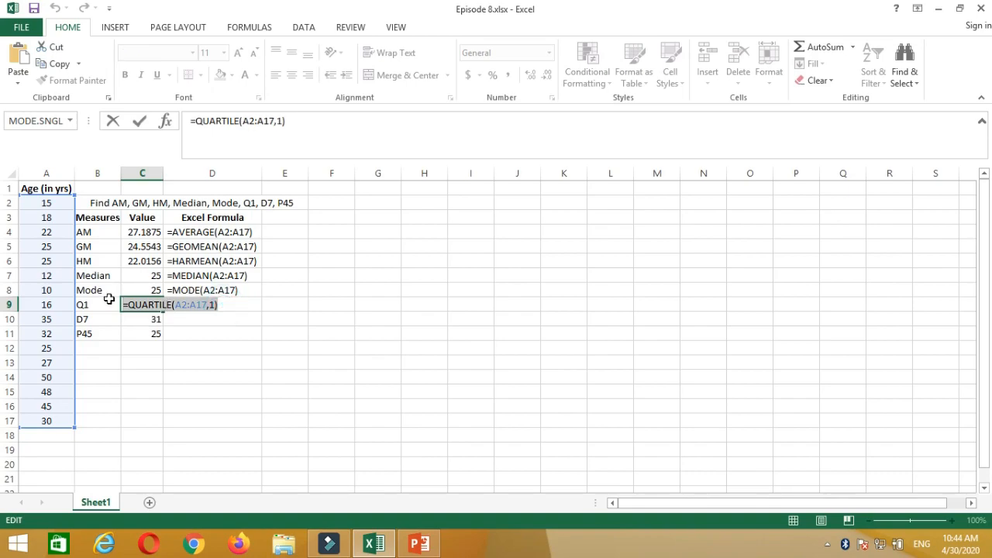
pyautogui.press('Return')
pyautogui.doubleClick(184, 305)
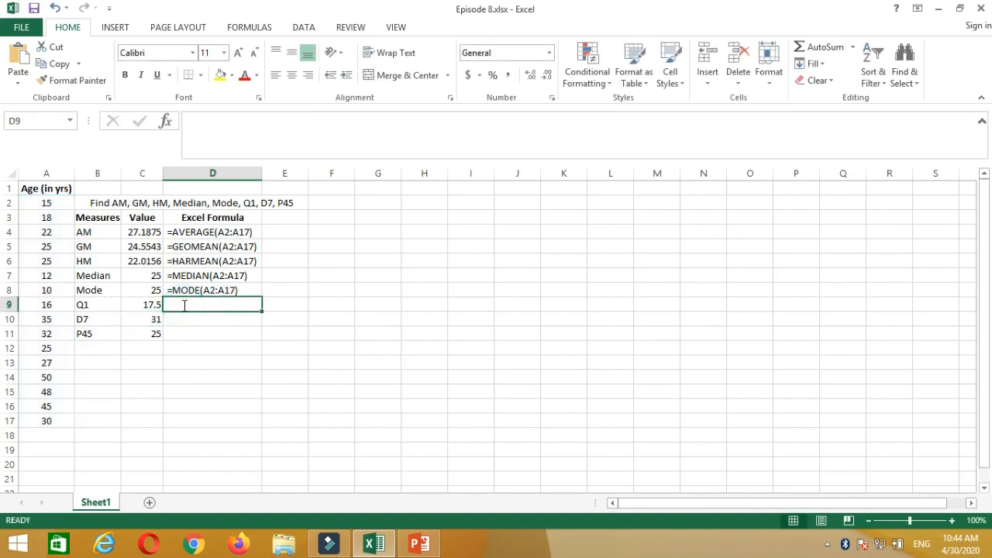
pyautogui.hotkey('ctrl', 'v')
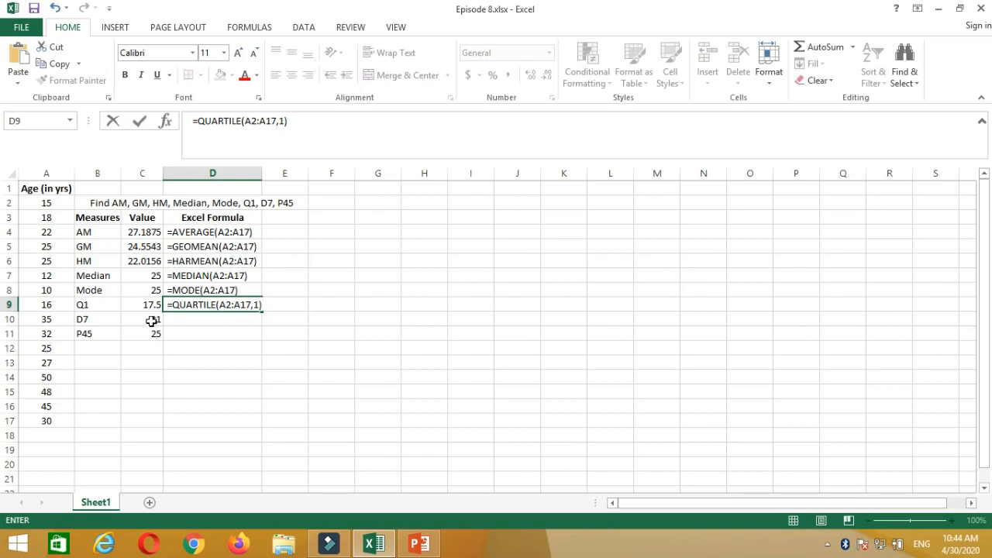
# - Copy the seventh decile formula =PERCENTILE(A2:A17,0.7) from C10 into D10 as plain text
pyautogui.click(152, 320)
pyautogui.doubleClick(152, 320)
pyautogui.moveTo(237, 319); pyautogui.dragTo(115, 310)
pyautogui.hotkey('ctrl', 'c')
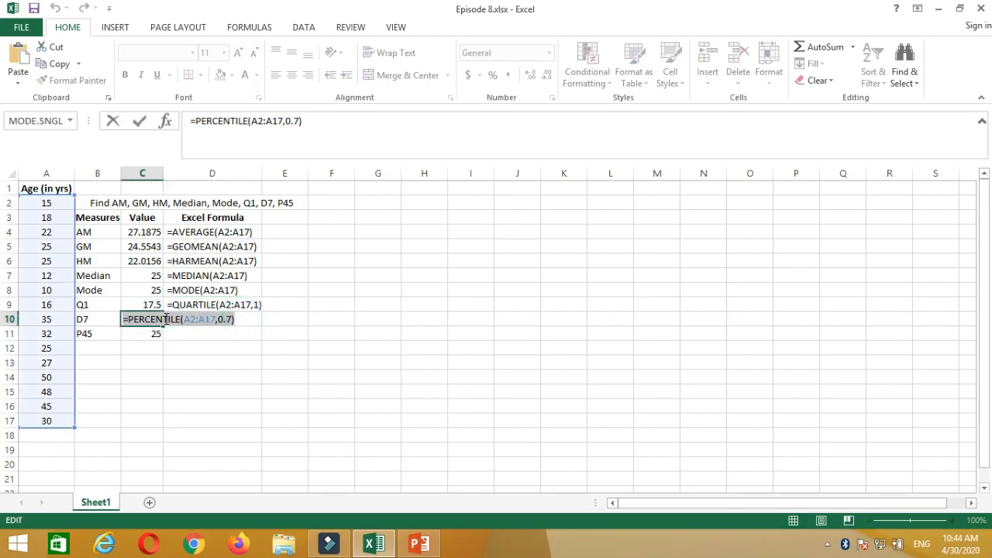
pyautogui.press('Return')
pyautogui.click(204, 317)
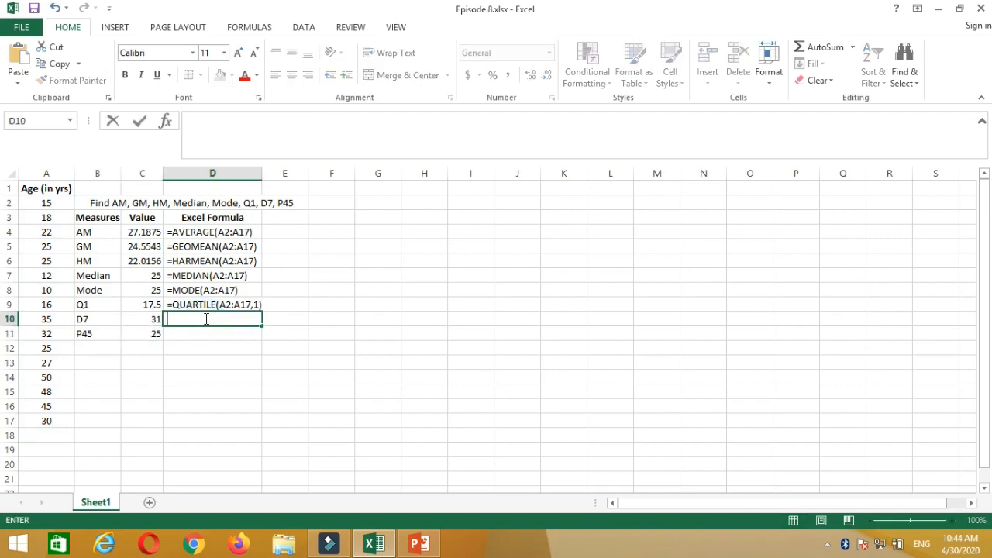
pyautogui.hotkey('ctrl', 'v')
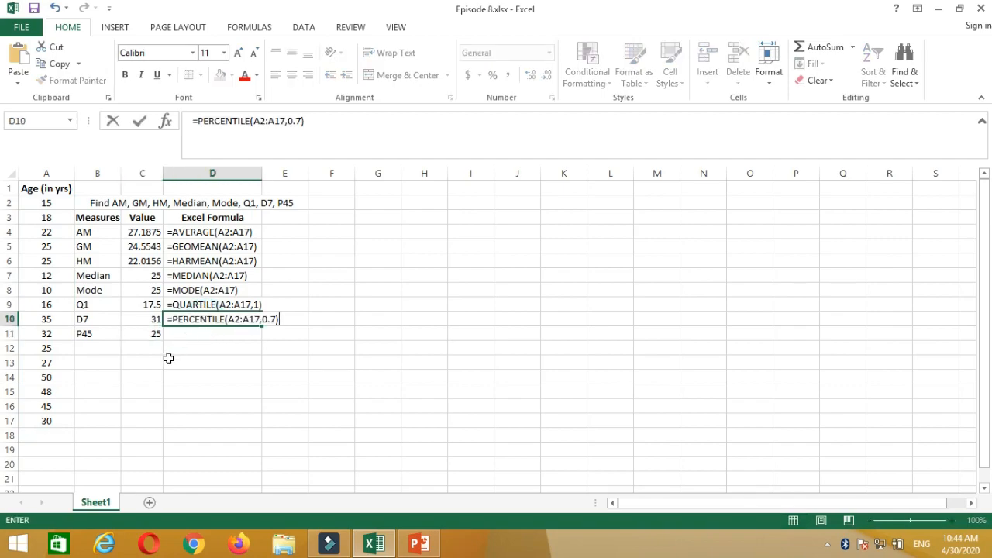
# - Copy the 45th percentile formula =PERCENTILE(A2:A17,0.45) from C11 into D11 as plain text
pyautogui.click(152, 334)
pyautogui.doubleClick(152, 334)
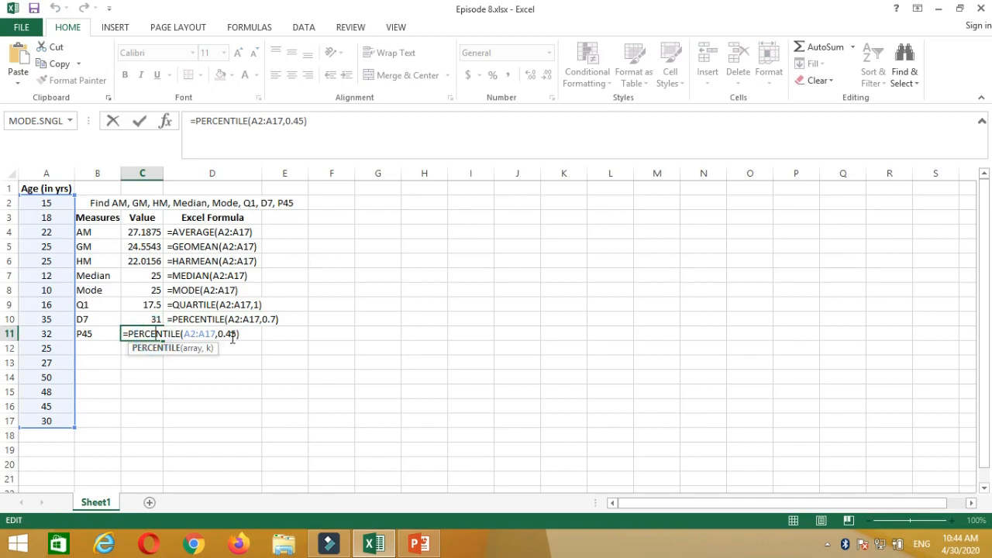
pyautogui.moveTo(240, 334); pyautogui.dragTo(111, 331)
pyautogui.hotkey('ctrl', 'c')
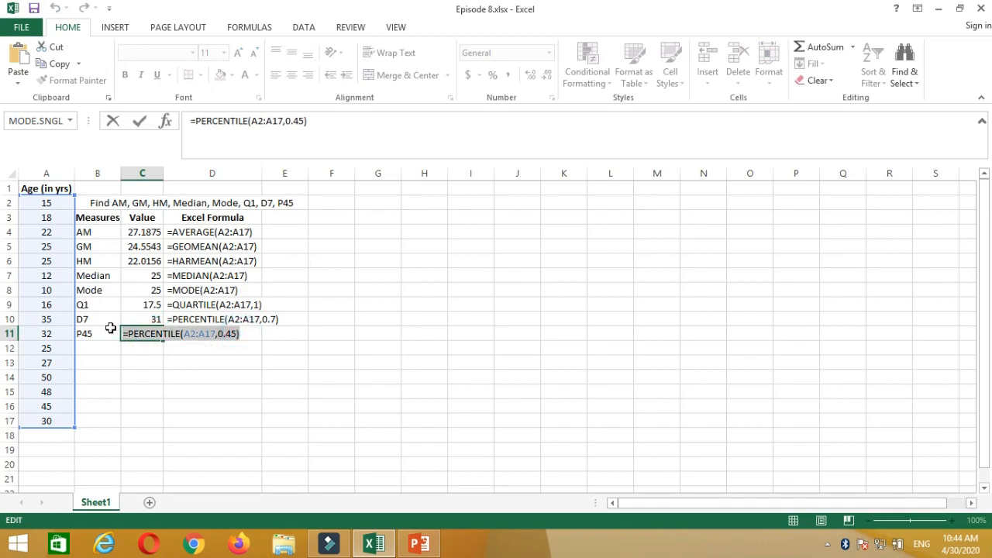
pyautogui.press('Return')
pyautogui.doubleClick(199, 334)
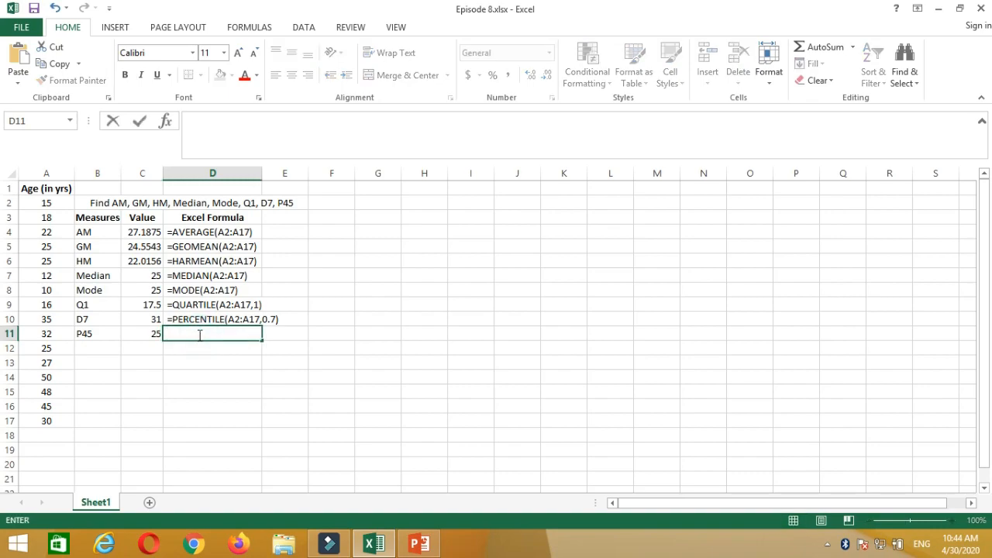
pyautogui.hotkey('ctrl', 'v')
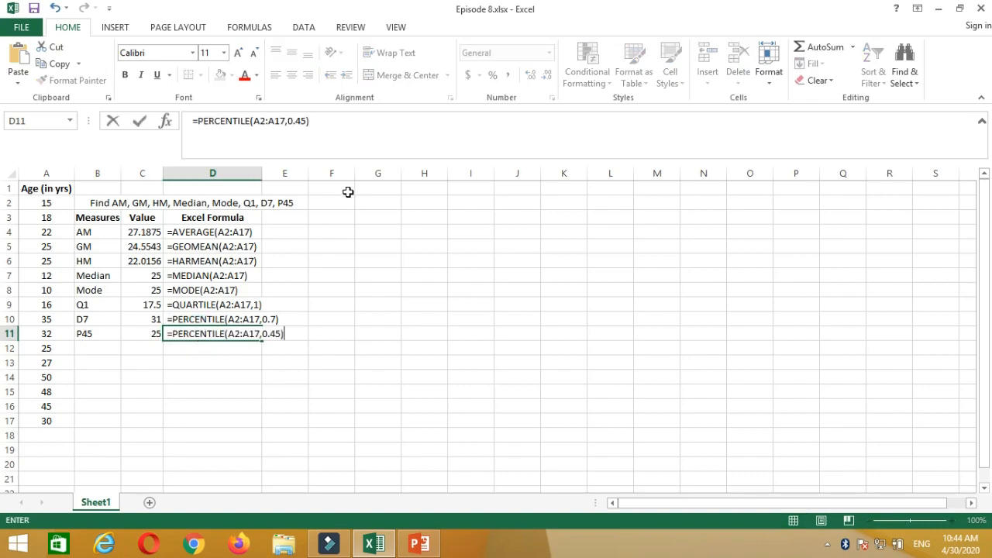
# - Widen column D so that it fits the longest formula text, and deselect the column
pyautogui.doubleClick(259, 172)
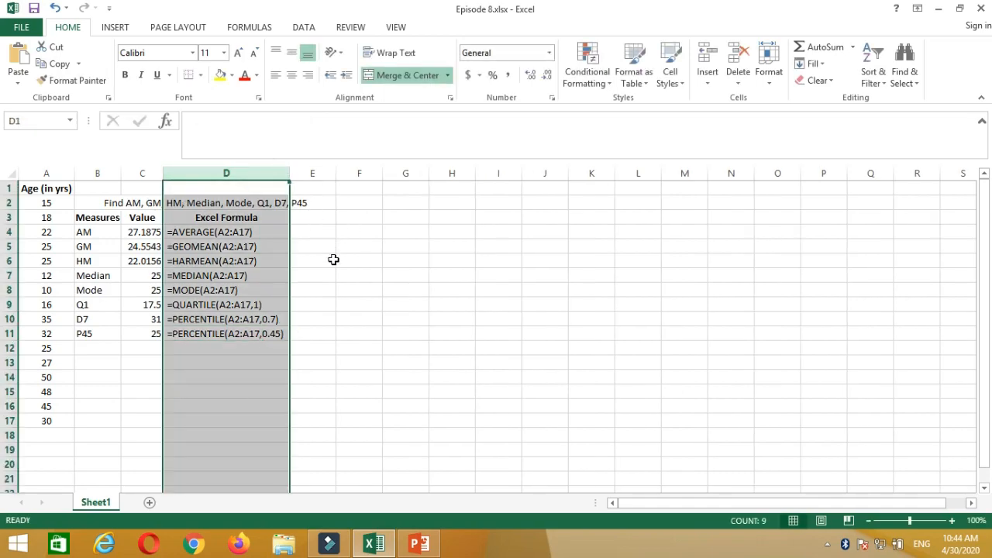
pyautogui.click(321, 338)
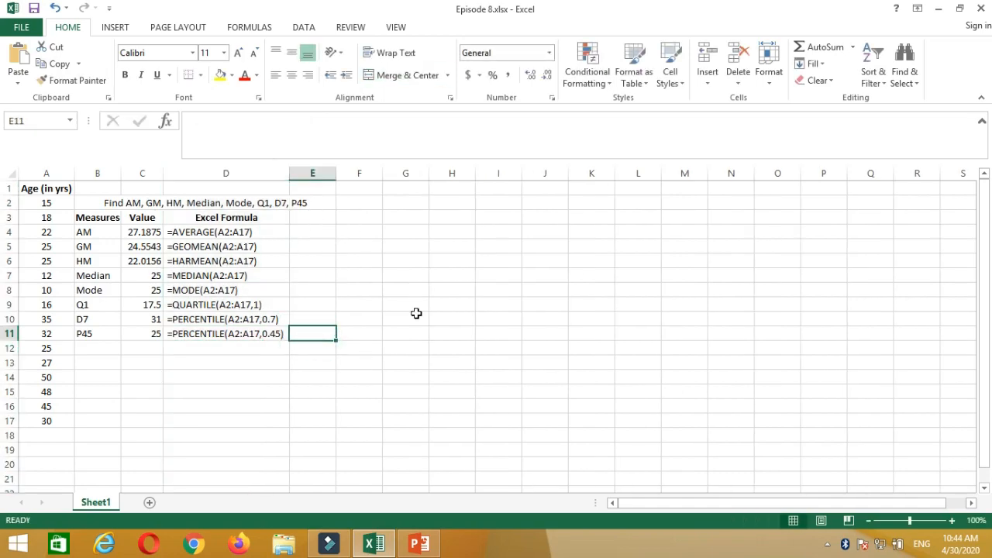